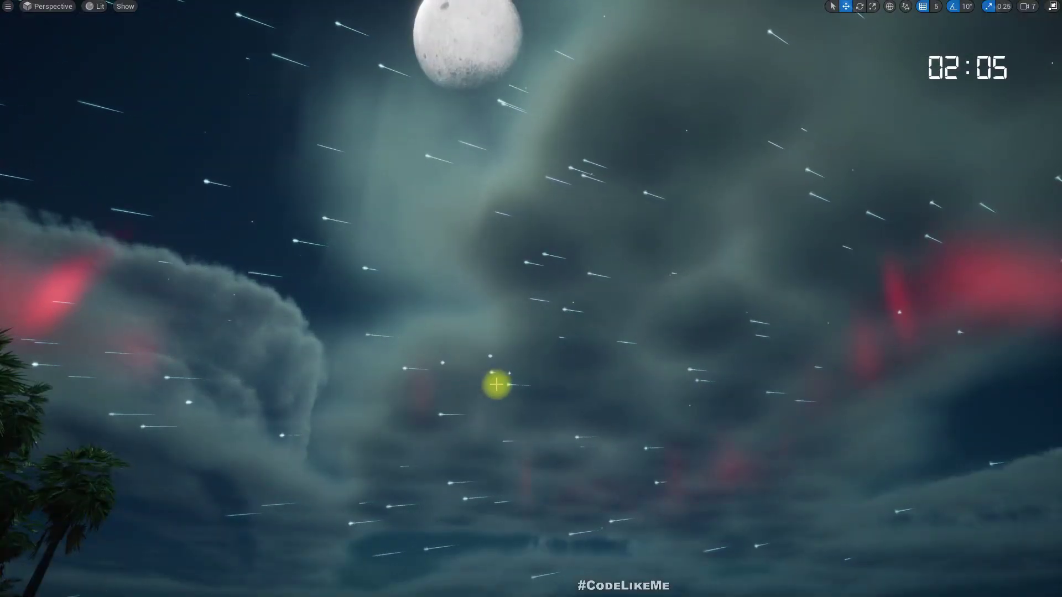
Examine the red aurora from several directions while the level runs, along with the Aurora Color property of BP_TimeOfDay.
{"action": "right_click_drag", "start_coordinate": [535, 363], "coordinate": [746, 403]}
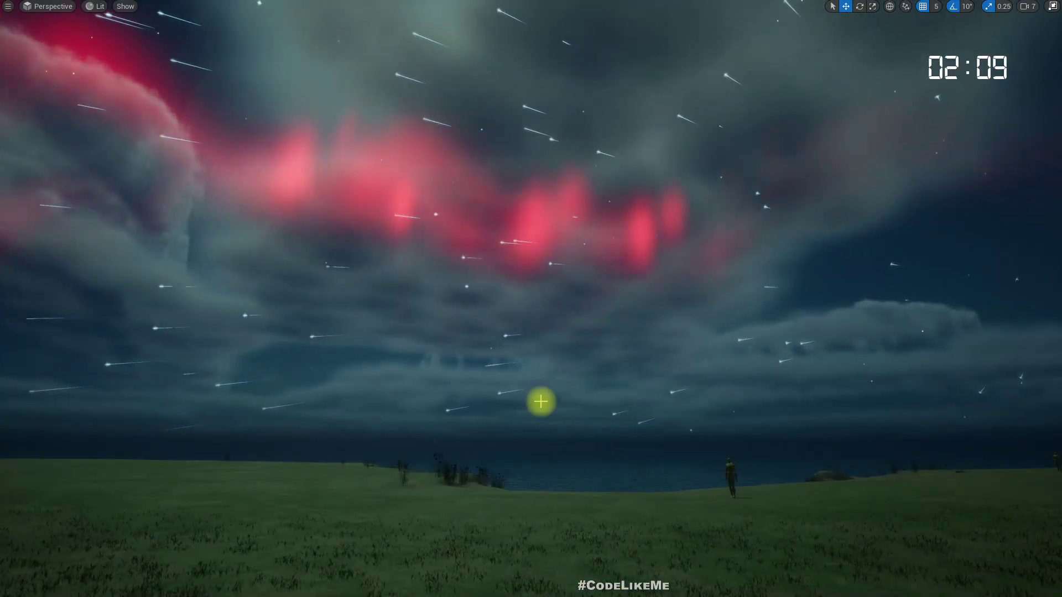
{"action": "key", "text": "F11"}
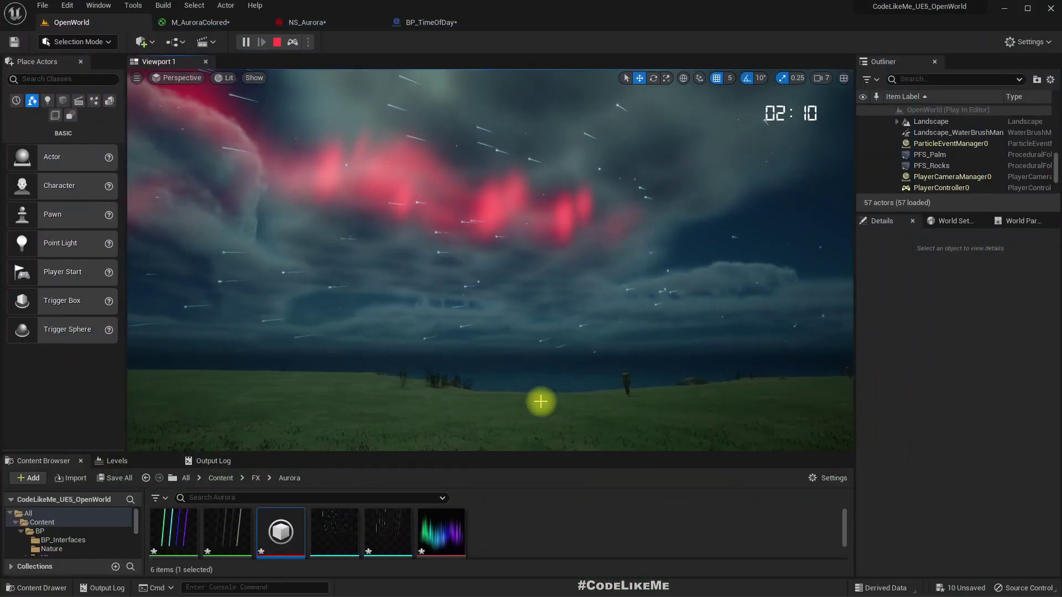
{"action": "scroll", "coordinate": [971, 177], "scroll_direction": "up", "scroll_amount": 5}
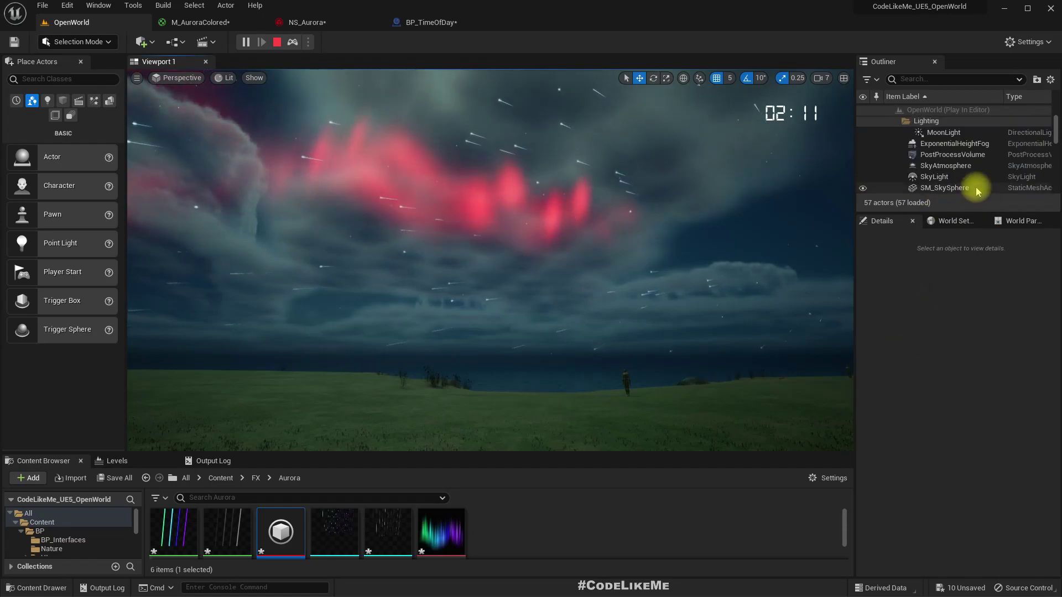
{"action": "left_click", "coordinate": [953, 143]}
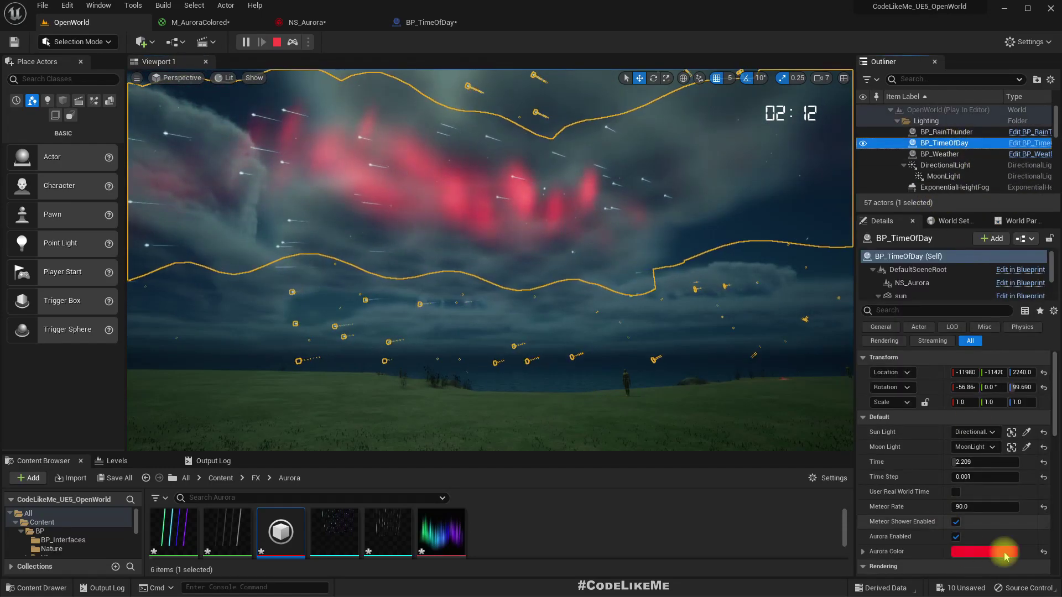
{"action": "scroll", "coordinate": [1034, 535], "scroll_direction": "down", "scroll_amount": 2}
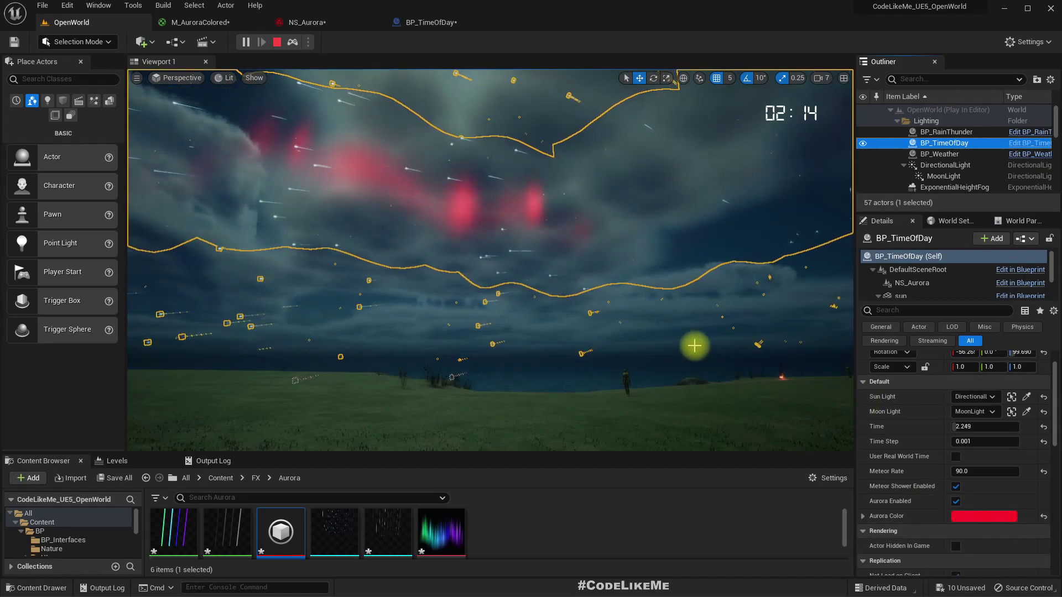
{"action": "right_click_drag", "start_coordinate": [694, 345], "coordinate": [676, 329]}
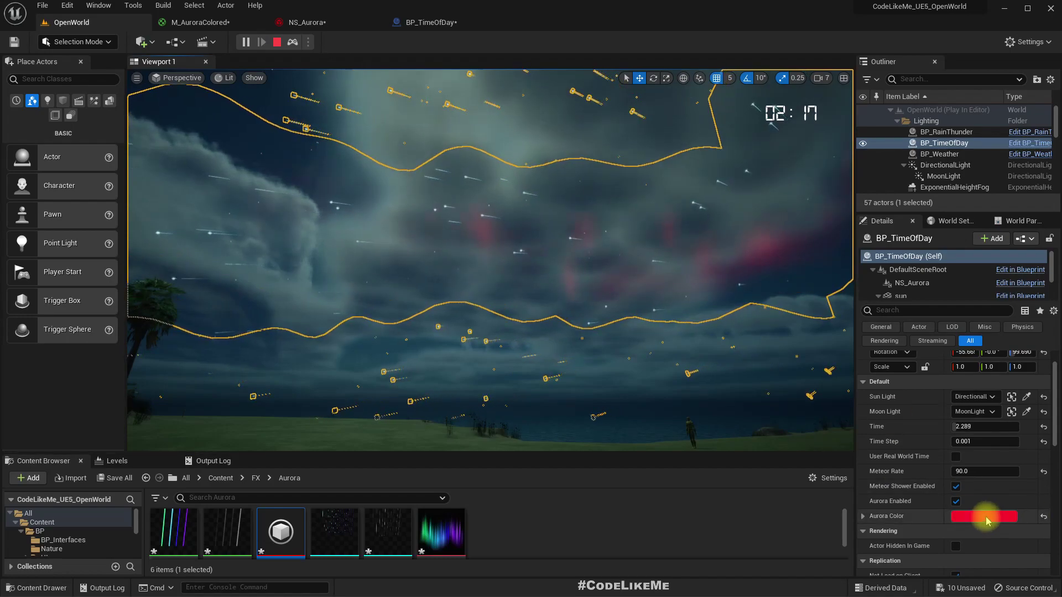
{"action": "left_click", "coordinate": [569, 285]}
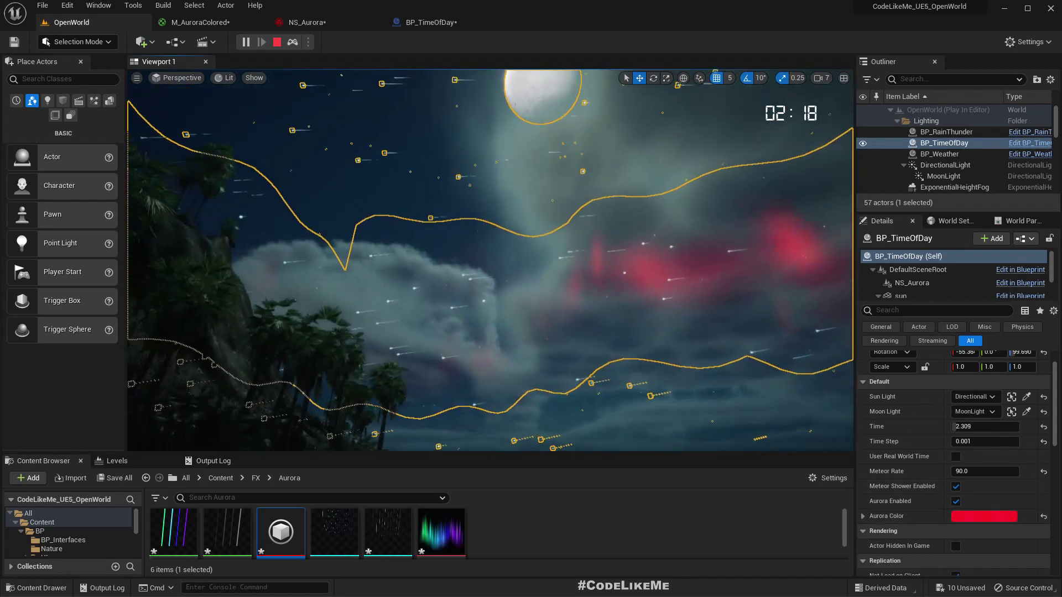
{"action": "right_click_drag", "start_coordinate": [563, 281], "coordinate": [460, 354]}
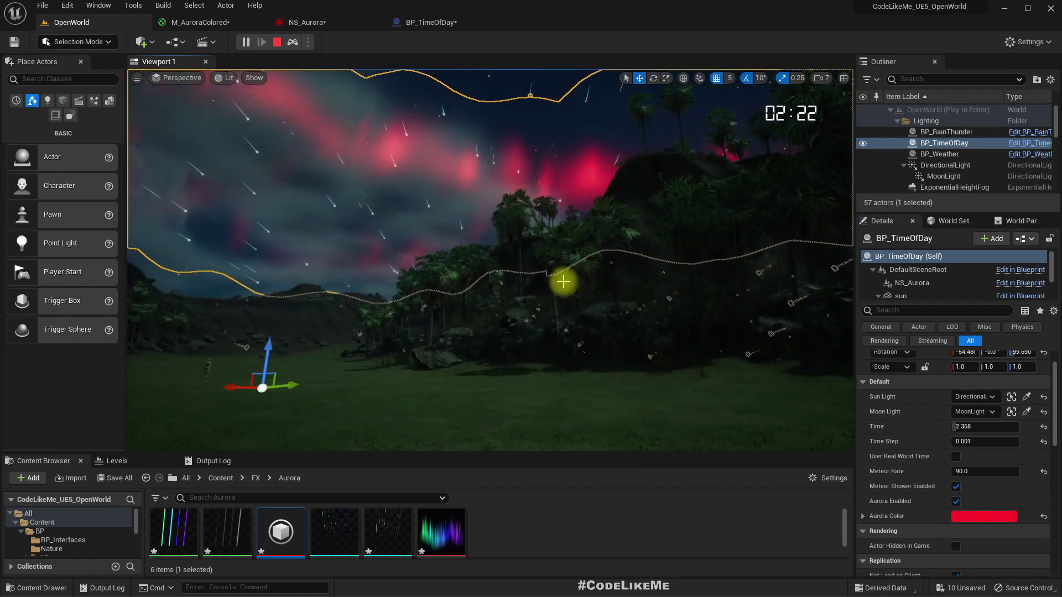
{"action": "right_click_drag", "start_coordinate": [575, 337], "coordinate": [465, 303]}
{"action": "right_click_drag", "start_coordinate": [574, 339], "coordinate": [530, 330]}
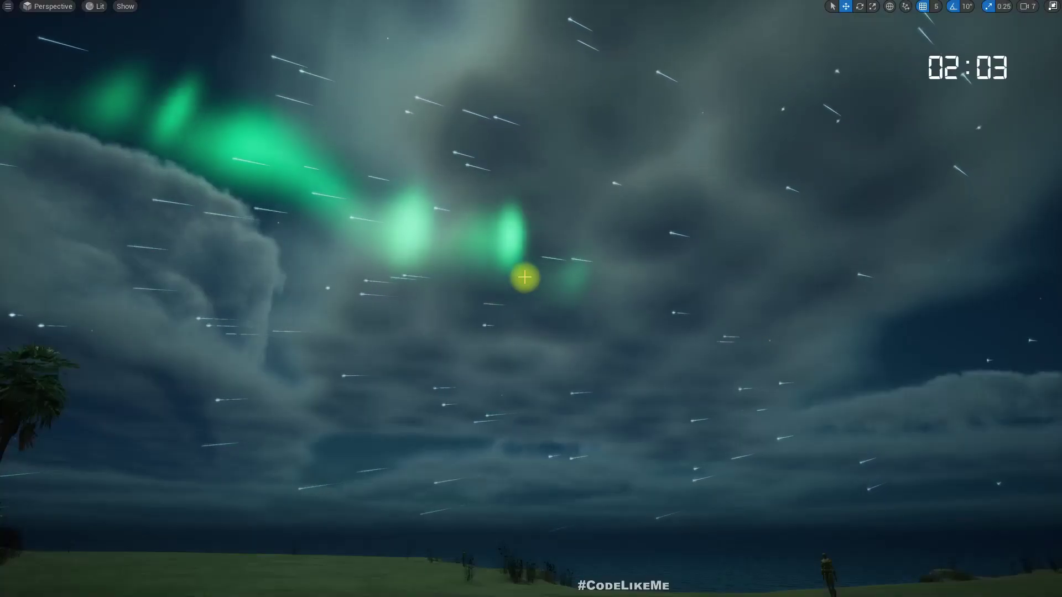
Examine the green aurora in the running level and the matching Aurora Color setting of BP_TimeOfDay.
{"action": "right_click_drag", "start_coordinate": [524, 277], "coordinate": [538, 277]}
{"action": "key", "text": "F11"}
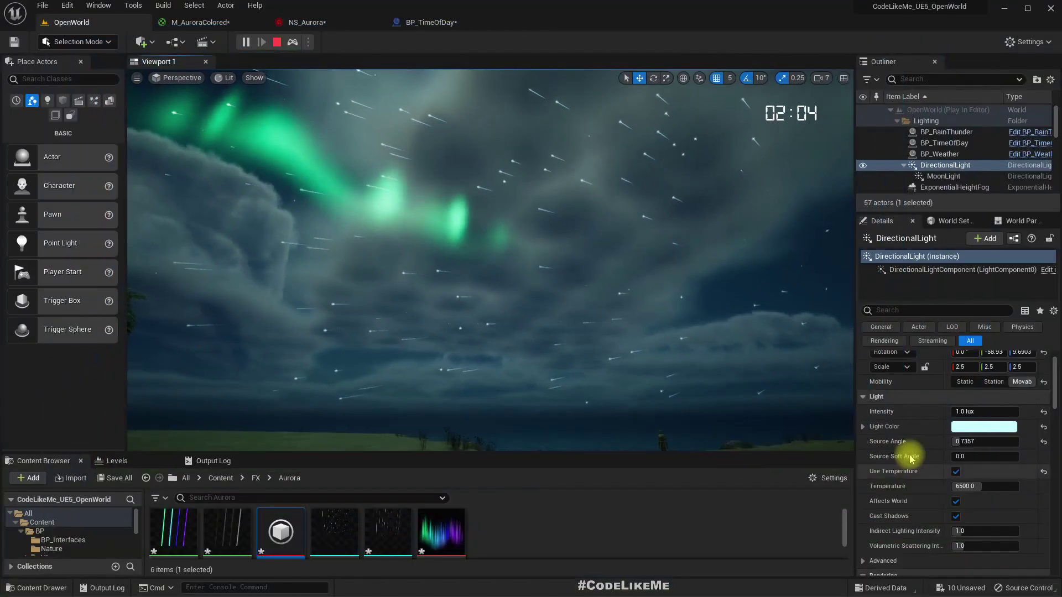
{"action": "left_click", "coordinate": [952, 143]}
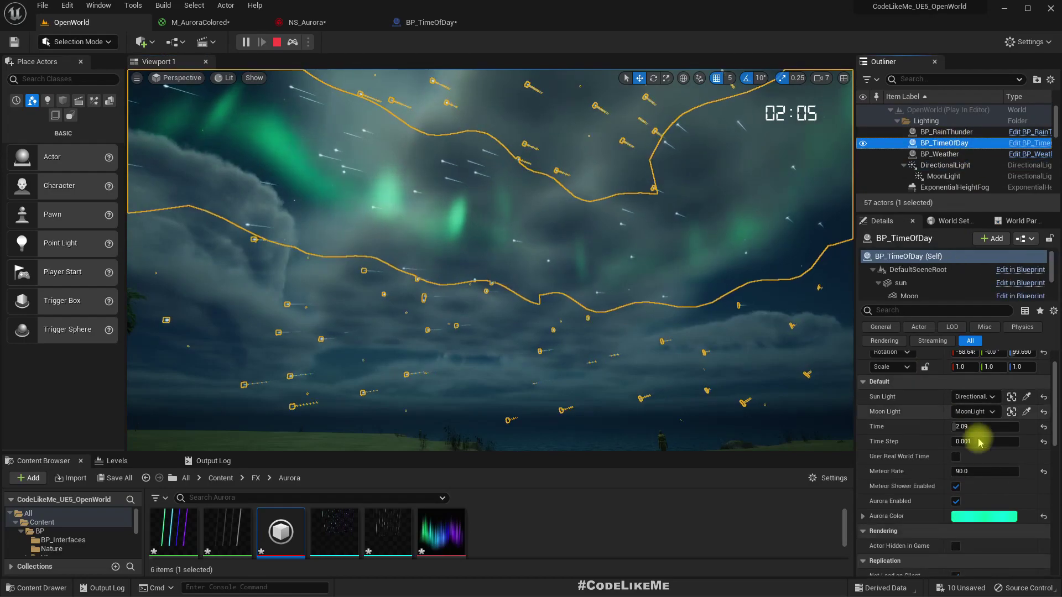
{"action": "right_click_drag", "start_coordinate": [345, 225], "coordinate": [149, 247]}
{"action": "key", "text": "F11"}
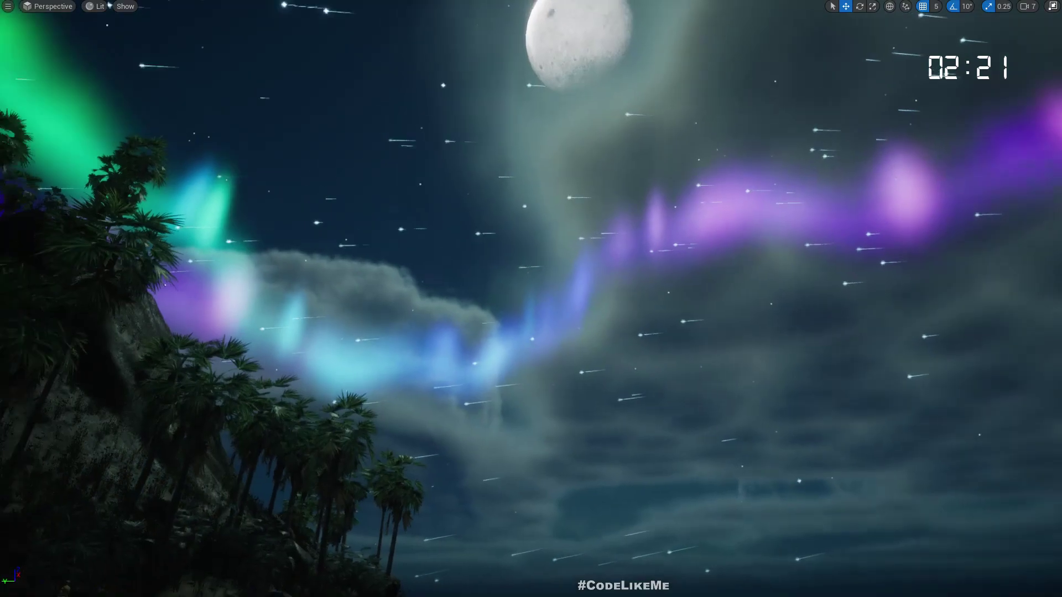
Look around the sky in the running level to examine the original multicoloured aurora above the hills and sea.
{"action": "right_click_drag", "start_coordinate": [415, 308], "coordinate": [205, 304]}
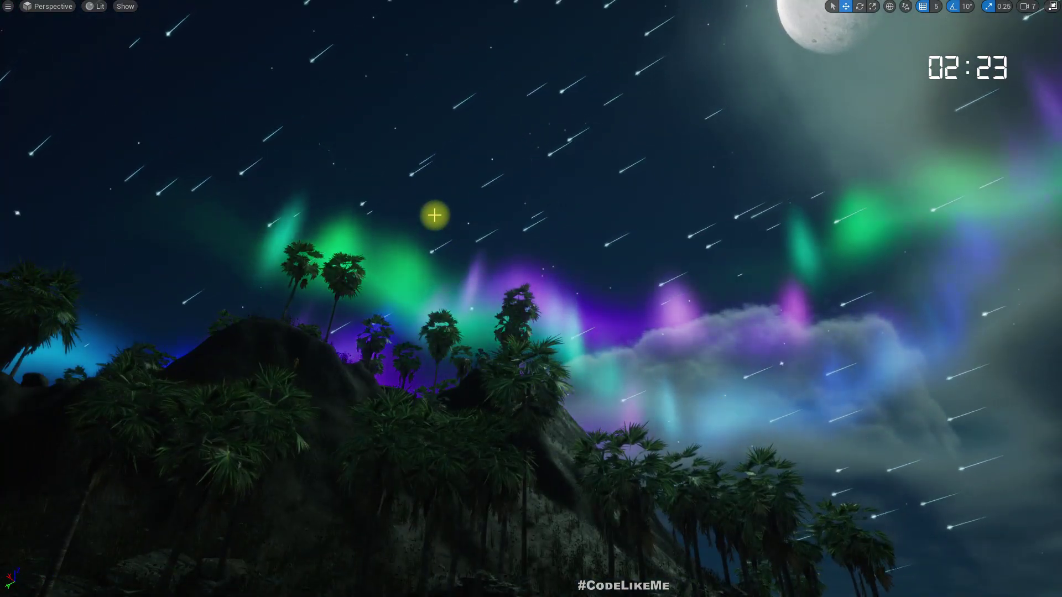
{"action": "right_click_drag", "start_coordinate": [476, 233], "coordinate": [459, 238]}
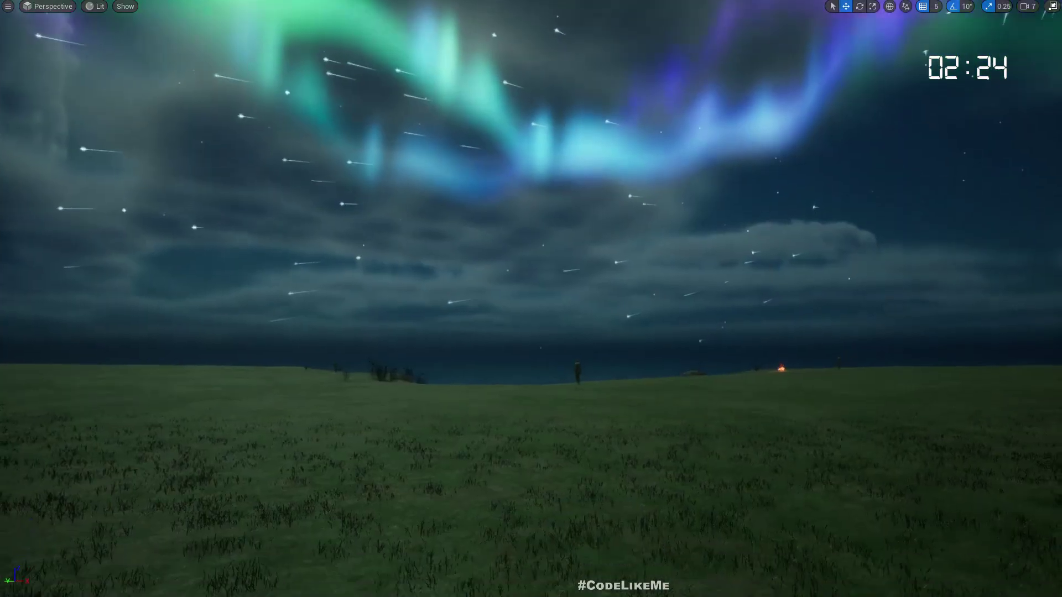
{"action": "right_click_drag", "start_coordinate": [481, 235], "coordinate": [468, 213]}
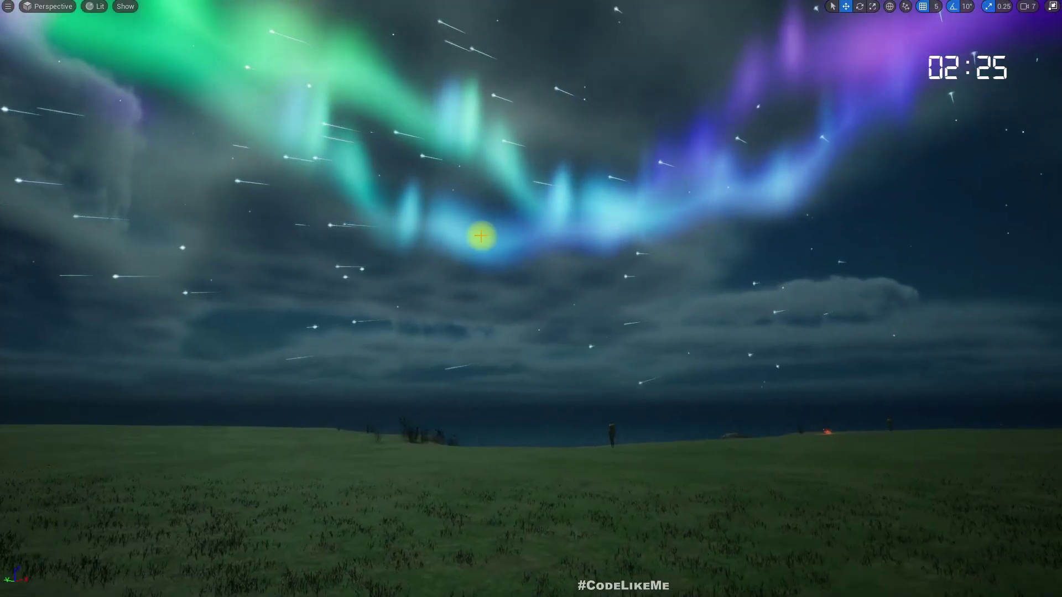
{"action": "key", "text": "F11"}
{"action": "right_click_drag", "start_coordinate": [580, 277], "coordinate": [580, 263]}
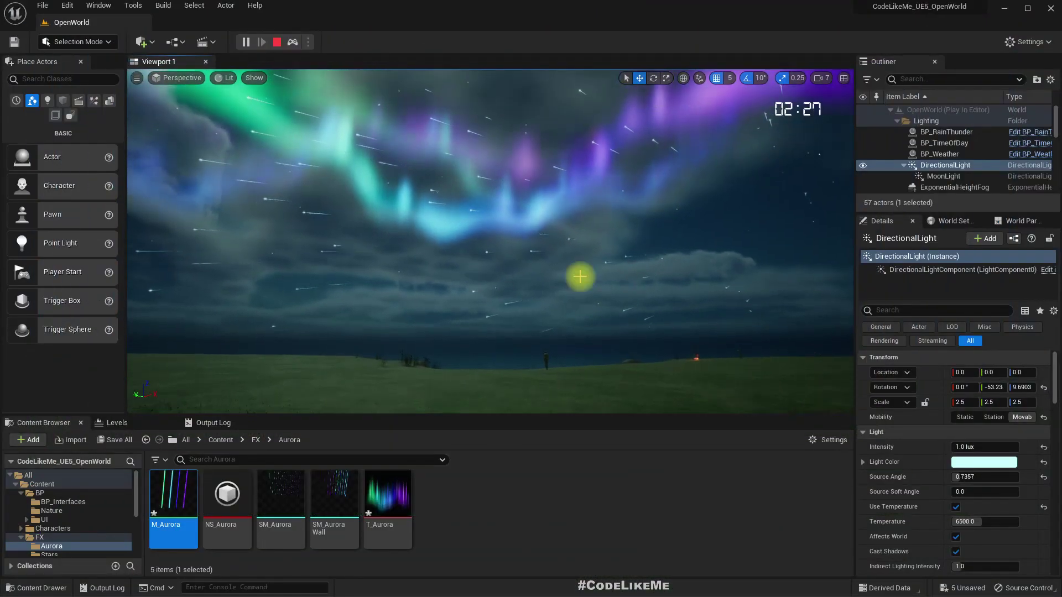
Stop the simulation and duplicate the M_Aurora material as M_AuroraColored in the FX/Aurora folder.
{"action": "key", "text": "Escape"}
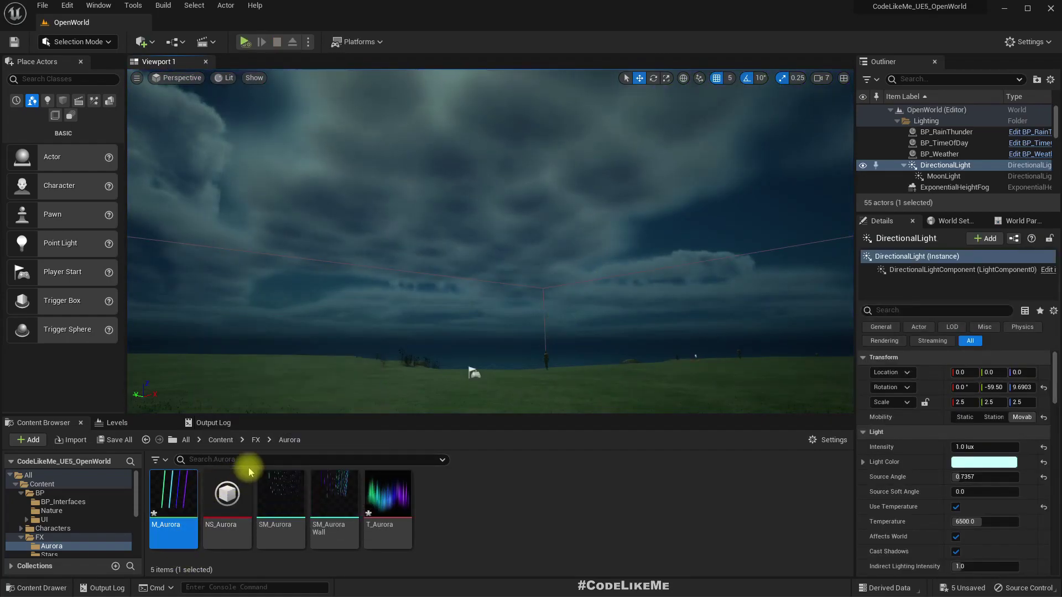
{"action": "mouse_move", "coordinate": [178, 491]}
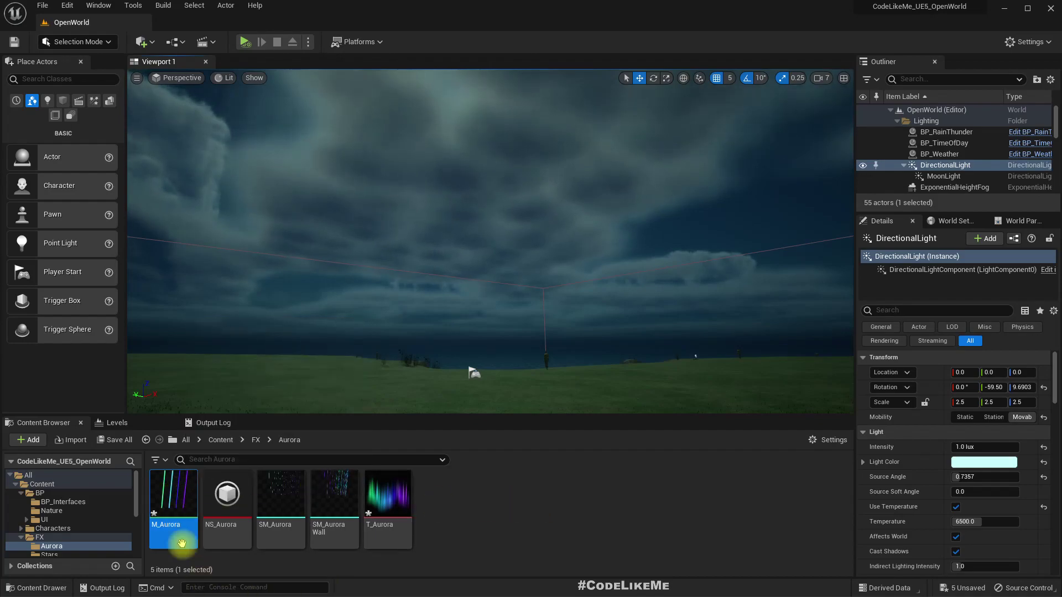
{"action": "key", "text": "ctrl+d"}
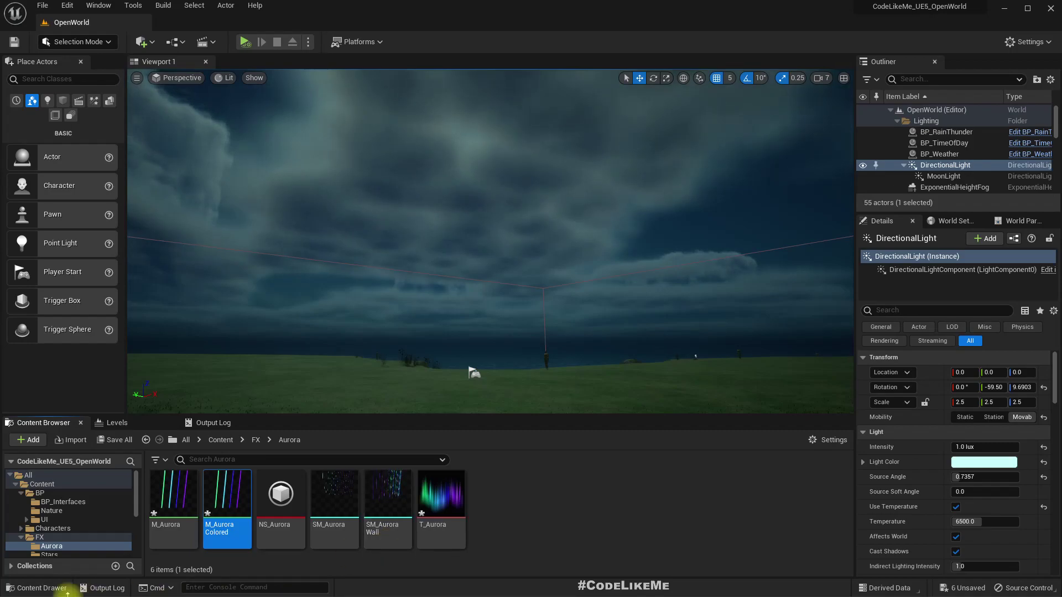
{"action": "mouse_move", "coordinate": [227, 497]}
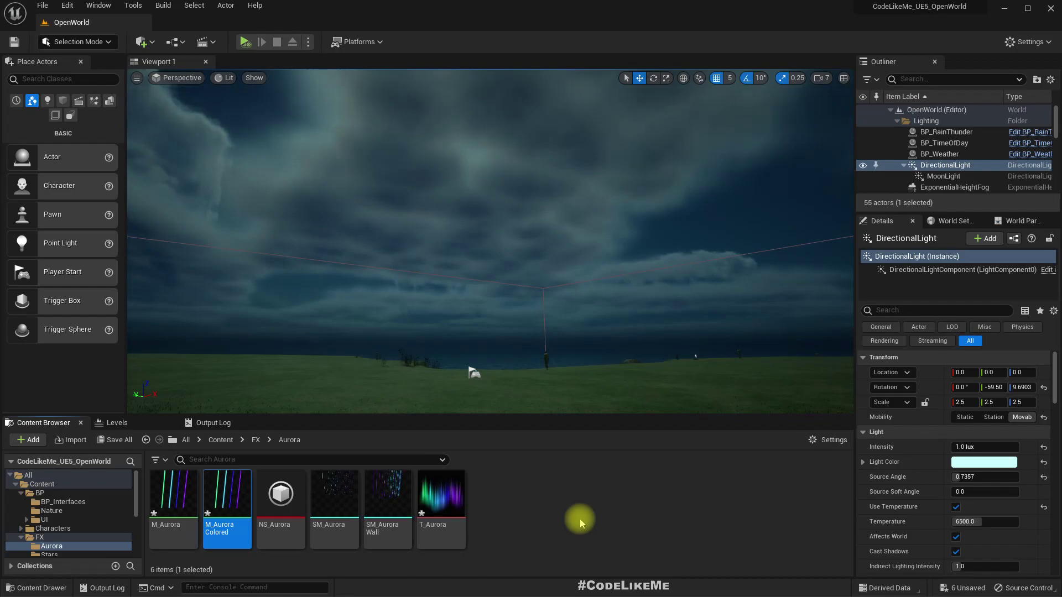
Open the SM_AuroraWall mesh and assign M_AuroraColored to its Element 0 material slot.
{"action": "right_click_drag", "start_coordinate": [490, 241], "coordinate": [525, 265]}
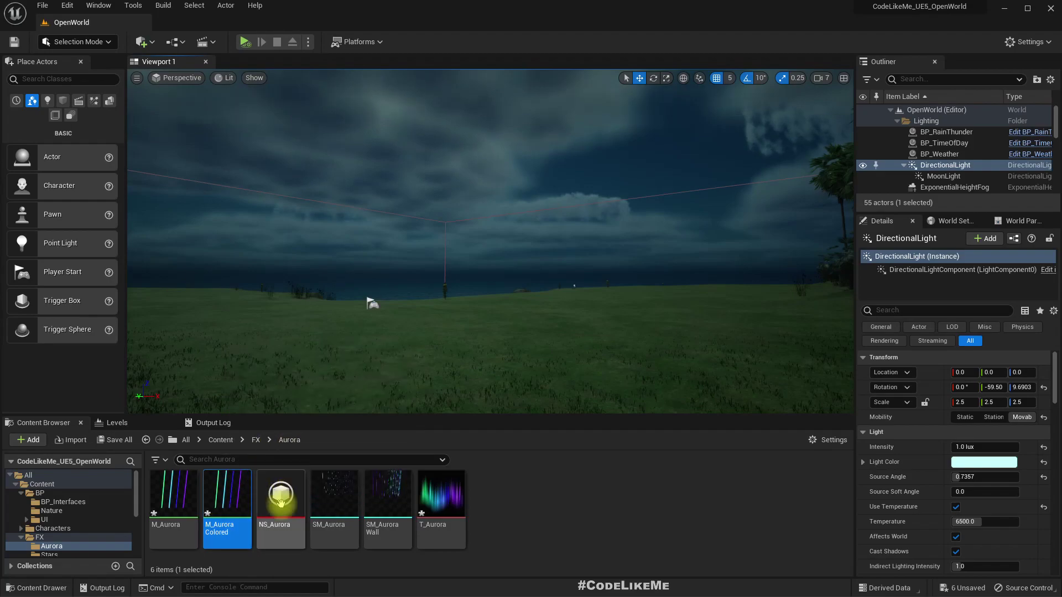
{"action": "left_click", "coordinate": [381, 493]}
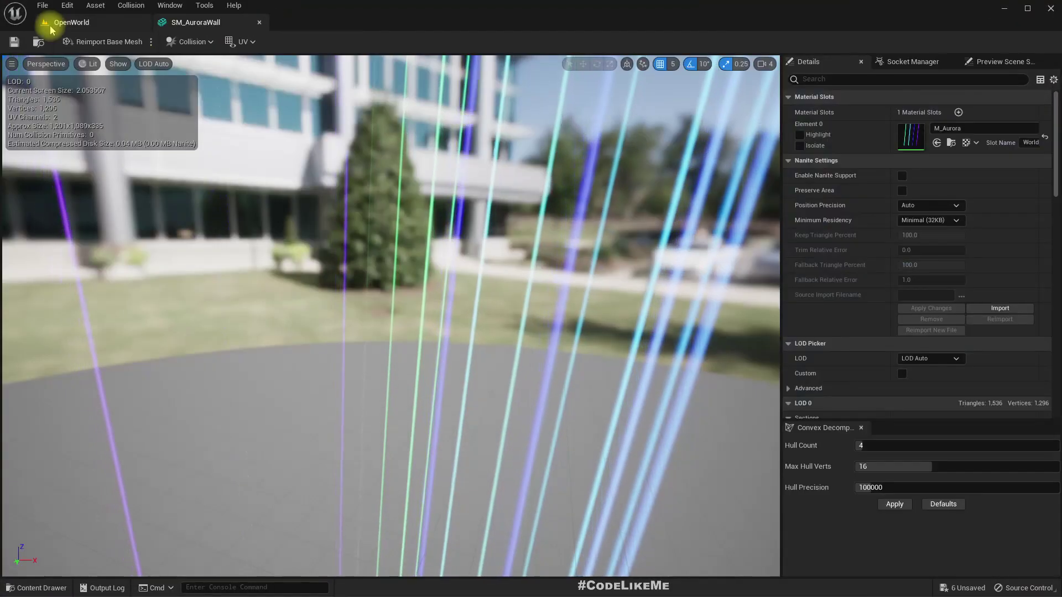
{"action": "left_click", "coordinate": [53, 22]}
{"action": "left_click", "coordinate": [239, 485]}
{"action": "left_click", "coordinate": [202, 23]}
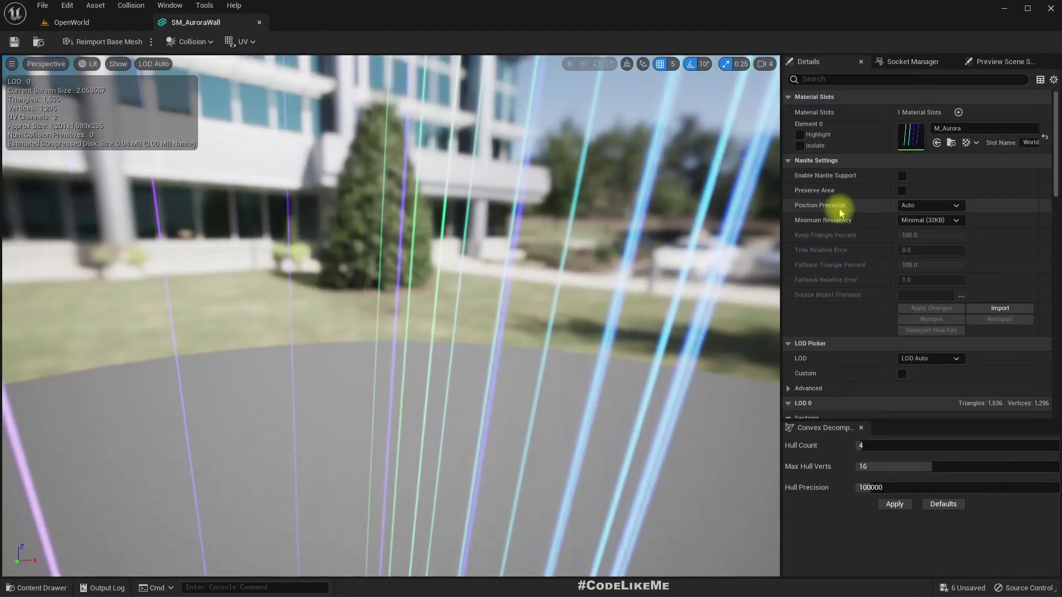
{"action": "left_click", "coordinate": [937, 142]}
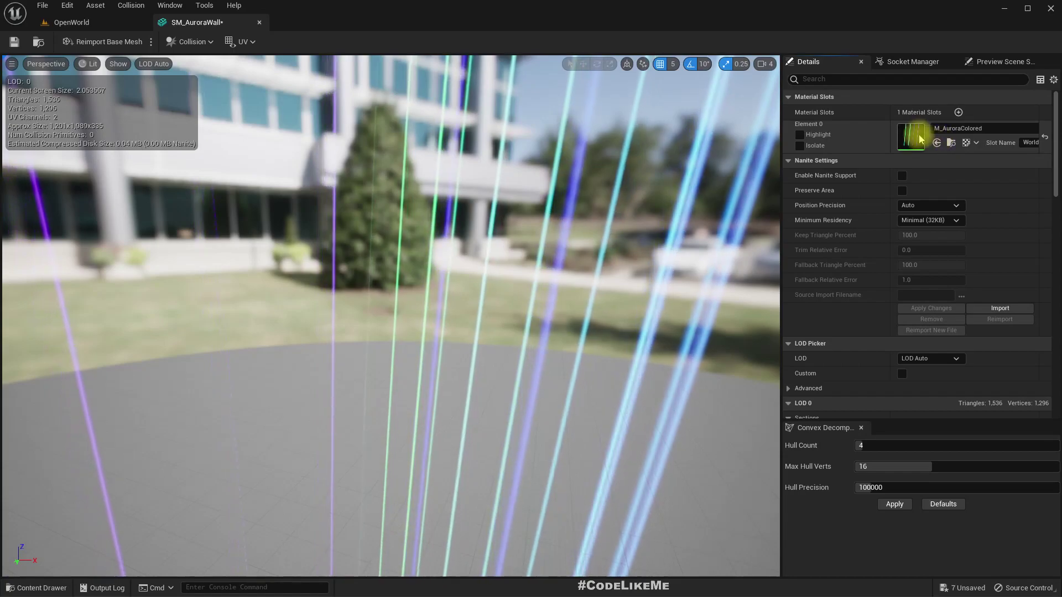
Open M_AuroraColored and feed the Texture Sample's R channel instead of RGB into input A of the Multiply(,2) node, spacing the nodes apart.
{"action": "double_click", "coordinate": [912, 135]}
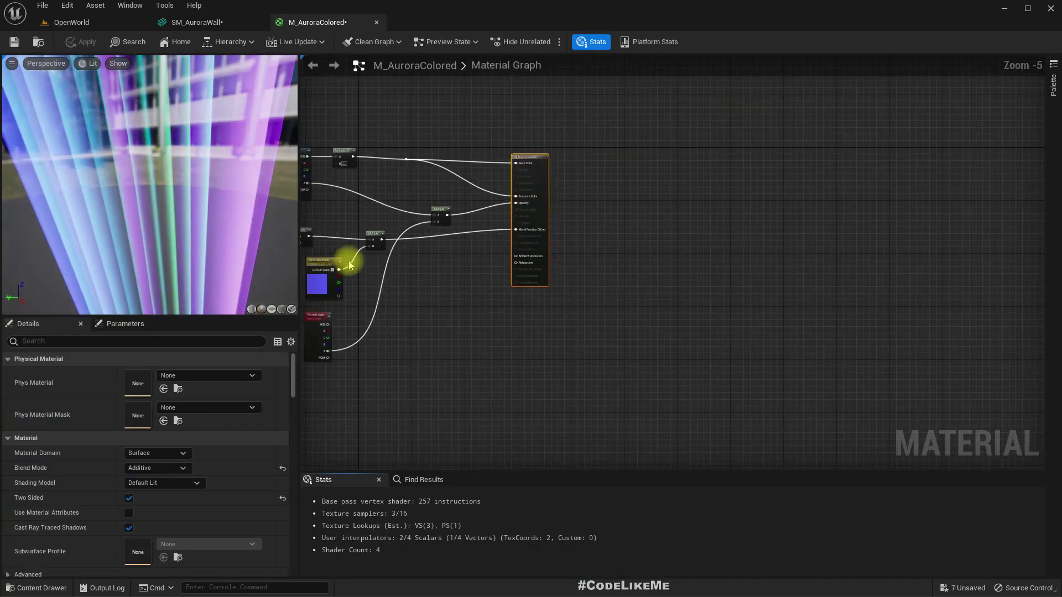
{"action": "right_click_drag", "start_coordinate": [354, 255], "coordinate": [598, 313]}
{"action": "scroll", "coordinate": [583, 219], "scroll_direction": "up", "scroll_amount": 5}
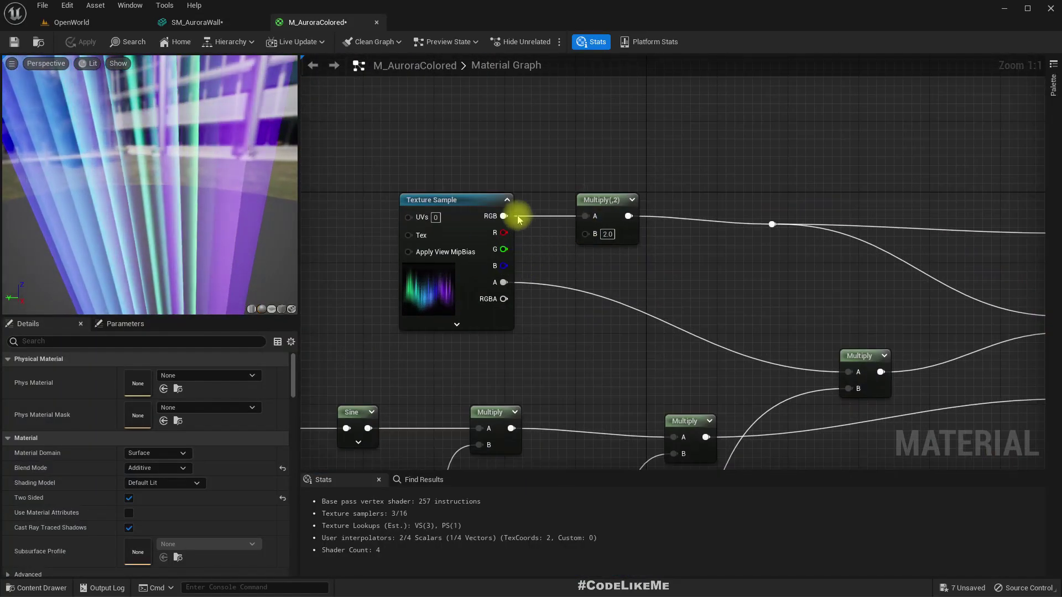
{"action": "scroll", "coordinate": [540, 227], "scroll_direction": "down", "scroll_amount": 5}
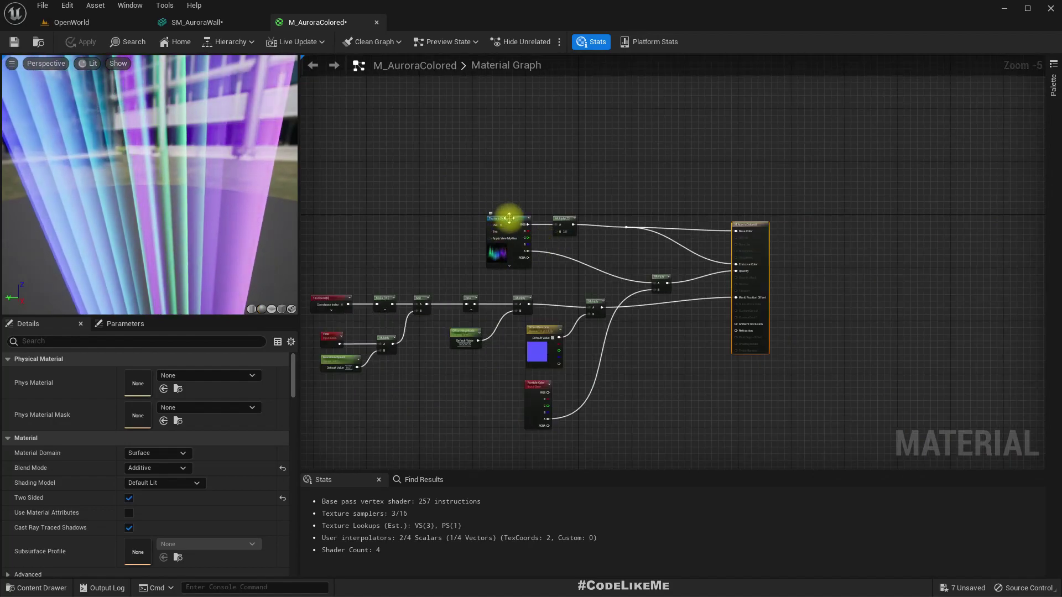
{"action": "left_click_drag", "start_coordinate": [505, 219], "coordinate": [419, 219]}
{"action": "left_click_drag", "start_coordinate": [561, 221], "coordinate": [510, 222]}
{"action": "scroll", "coordinate": [474, 229], "scroll_direction": "up", "scroll_amount": 5}
{"action": "left_click_drag", "start_coordinate": [386, 233], "coordinate": [550, 218]}
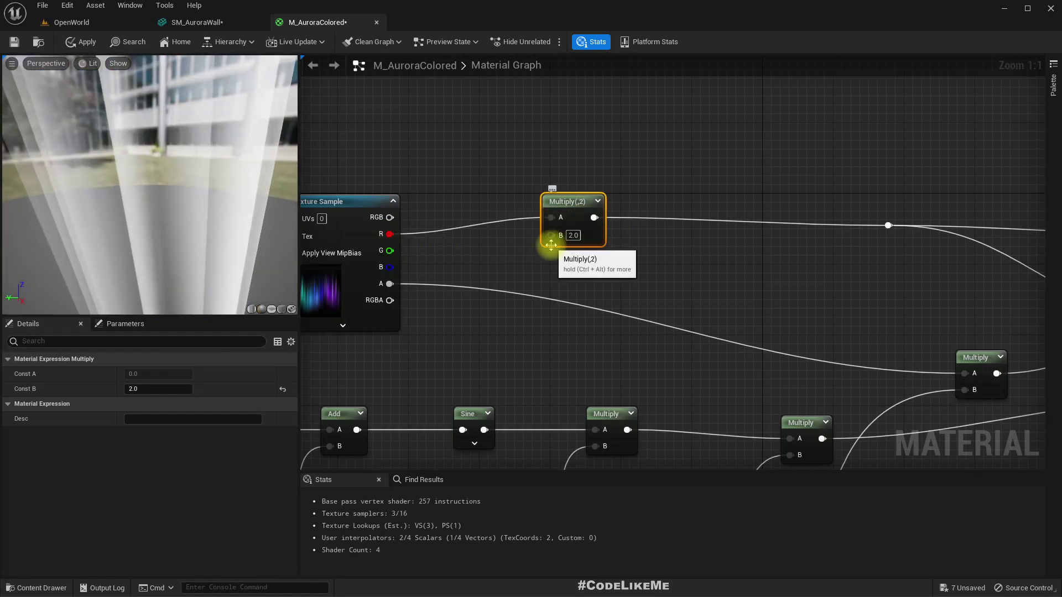
{"action": "left_click_drag", "start_coordinate": [150, 185], "coordinate": [153, 188]}
{"action": "left_click_drag", "start_coordinate": [569, 205], "coordinate": [572, 216]}
Rearrange the material graph by moving the world position offset nodes down and placing Particle Color below the Multiply(,2) node.
{"action": "scroll", "coordinate": [572, 215], "scroll_direction": "down", "scroll_amount": 3}
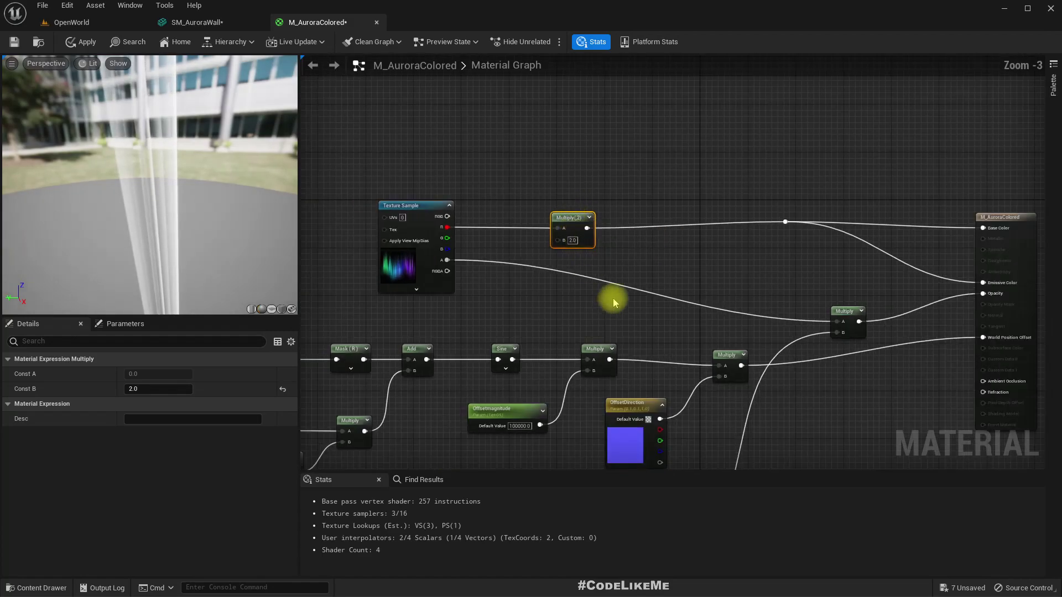
{"action": "right_click_drag", "start_coordinate": [609, 282], "coordinate": [553, 76]}
{"action": "left_click", "coordinate": [584, 299]}
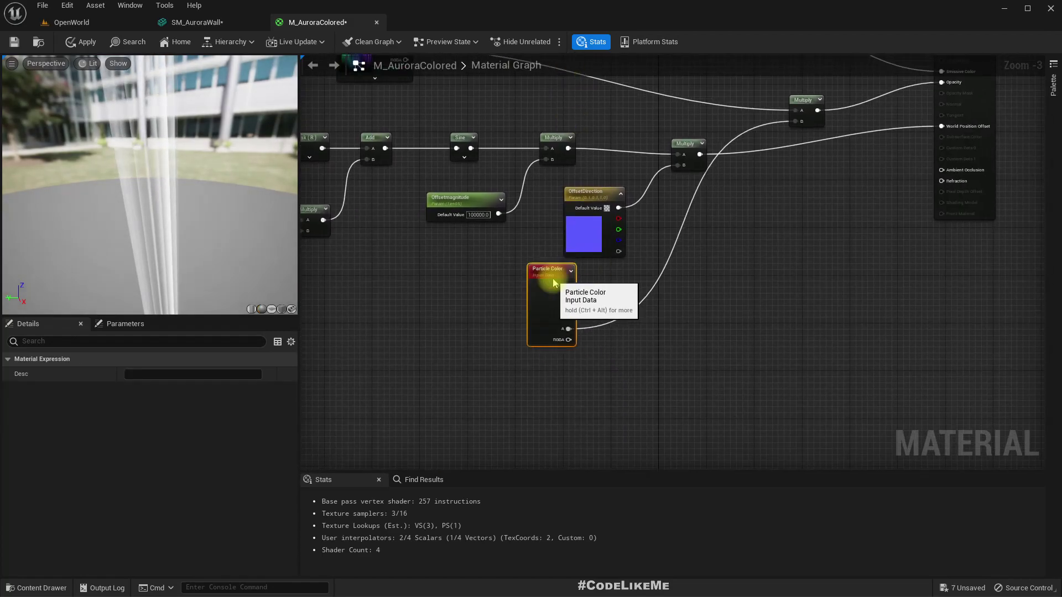
{"action": "scroll", "coordinate": [453, 299], "scroll_direction": "down", "scroll_amount": 4}
{"action": "left_click_drag", "start_coordinate": [494, 300], "coordinate": [330, 228]}
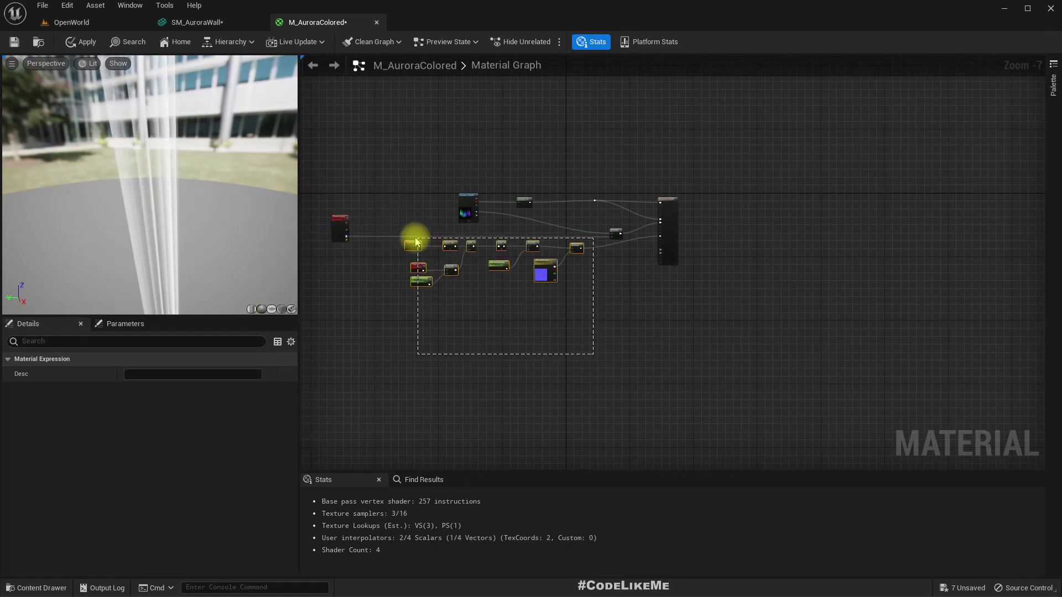
{"action": "left_click_drag", "start_coordinate": [533, 243], "coordinate": [535, 326]}
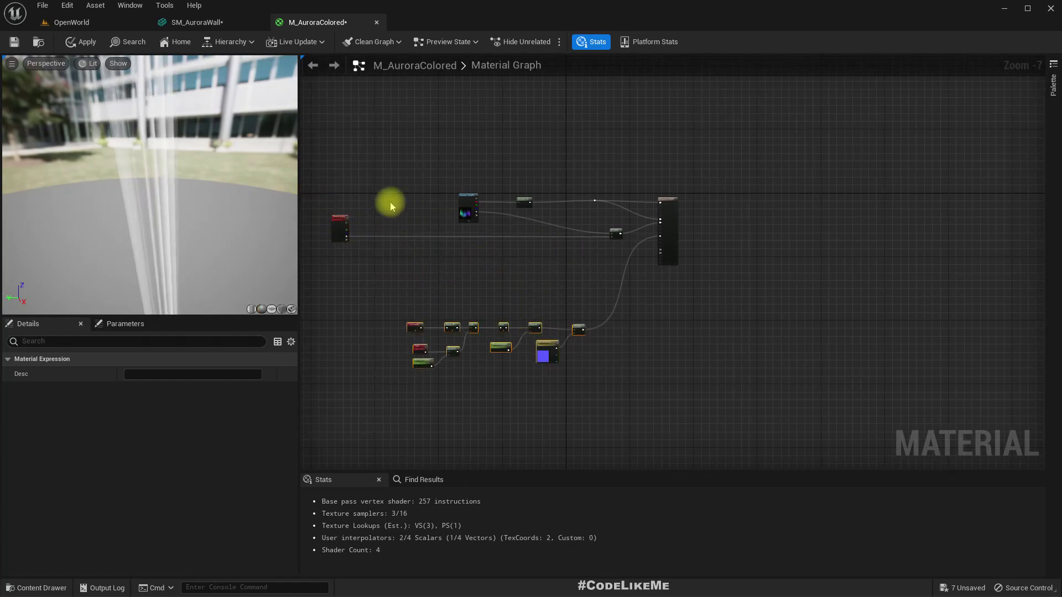
{"action": "left_click_drag", "start_coordinate": [339, 216], "coordinate": [486, 256]}
{"action": "scroll", "coordinate": [450, 267], "scroll_direction": "up", "scroll_amount": 5}
{"action": "left_click_drag", "start_coordinate": [427, 304], "coordinate": [533, 265]}
{"action": "right_click_drag", "start_coordinate": [571, 254], "coordinate": [552, 303]}
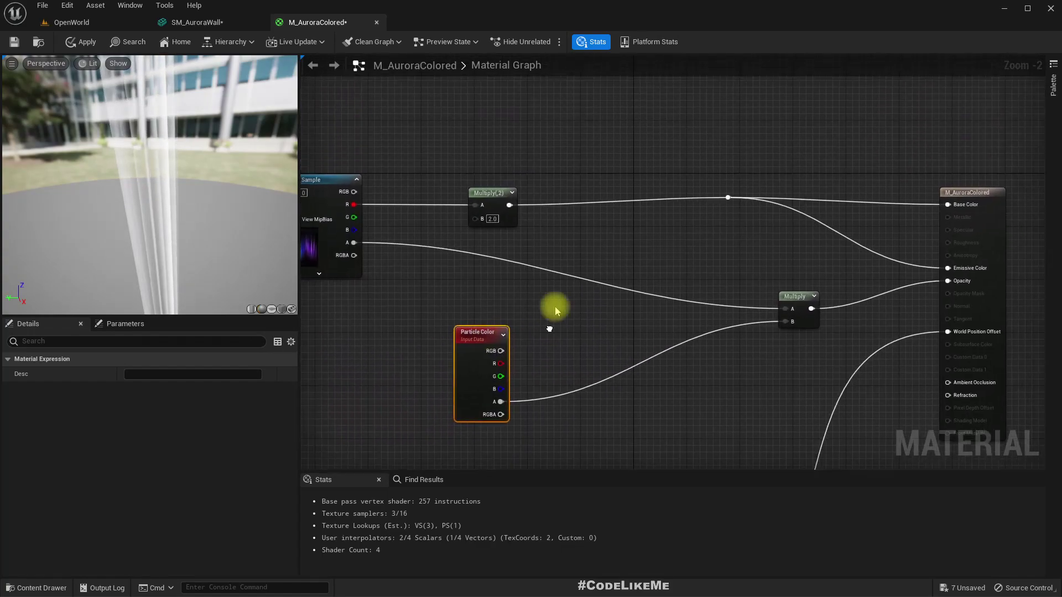
Multiply the Multiply(,2) output by Particle Color RGB in a new Multiply node that feeds Base Color and Emissive Color.
{"action": "left_click_drag", "start_coordinate": [507, 210], "coordinate": [566, 207]}
{"action": "type", "text": "*"}
{"action": "key", "text": "Return"}
{"action": "left_click_drag", "start_coordinate": [501, 351], "coordinate": [728, 198]}
{"action": "left_click_drag", "start_coordinate": [579, 224], "coordinate": [582, 205]}
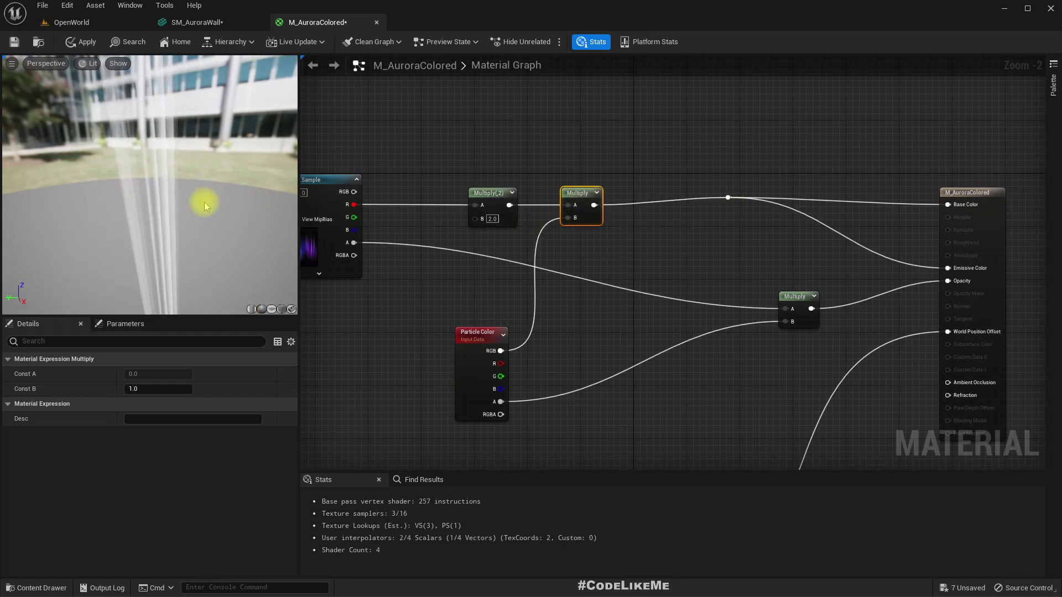
{"action": "left_click", "coordinate": [473, 360]}
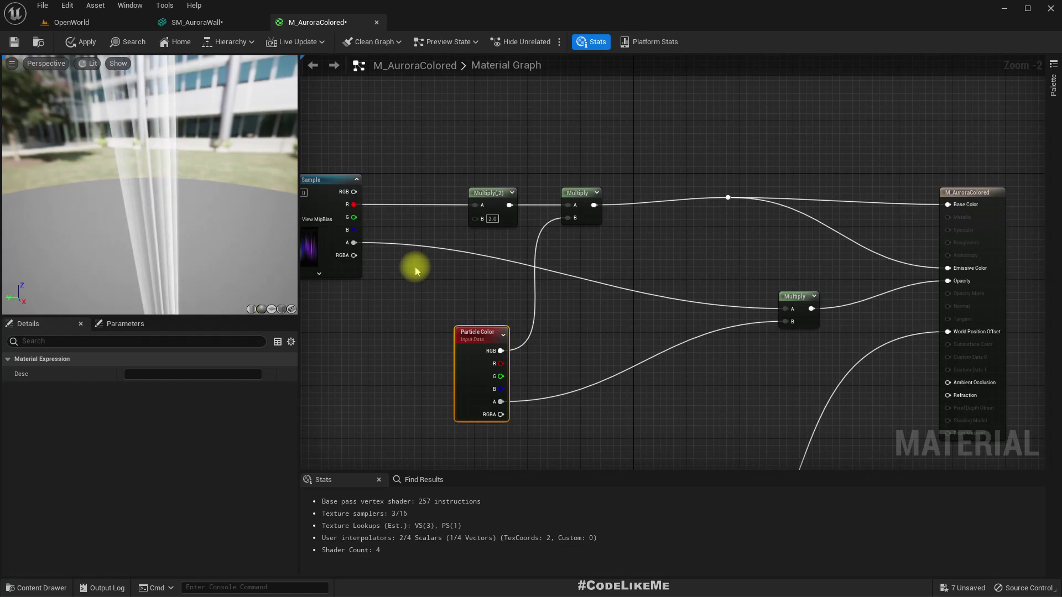
Close the SM_AuroraWall mesh editor and open the NS_Aurora Niagara system from the Aurora folder of the OpenWorld project.
{"action": "left_click", "coordinate": [258, 23]}
{"action": "left_click", "coordinate": [86, 35]}
{"action": "left_click", "coordinate": [78, 22]}
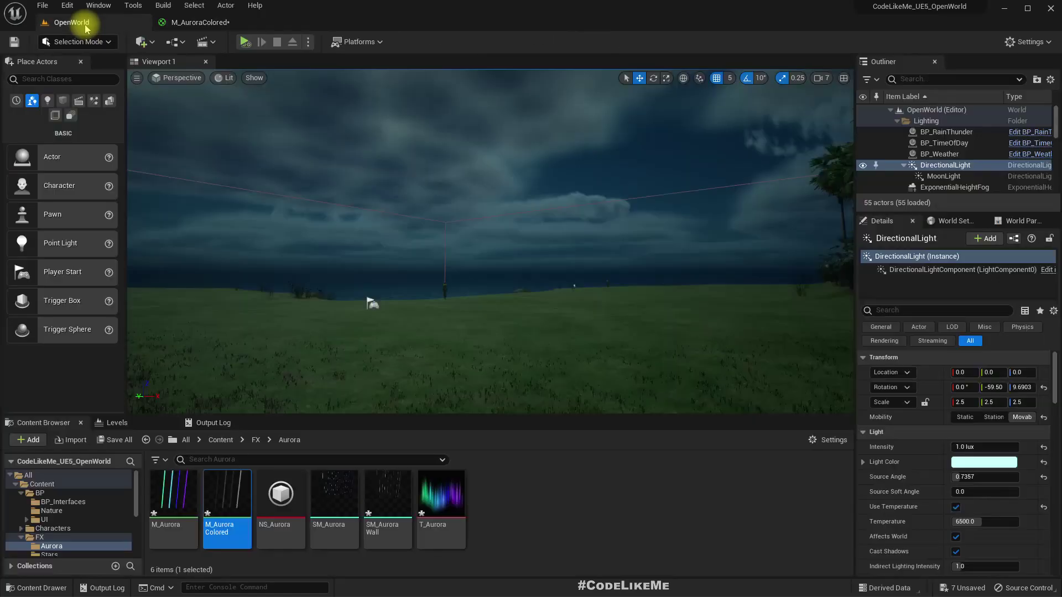
{"action": "left_click", "coordinate": [292, 495]}
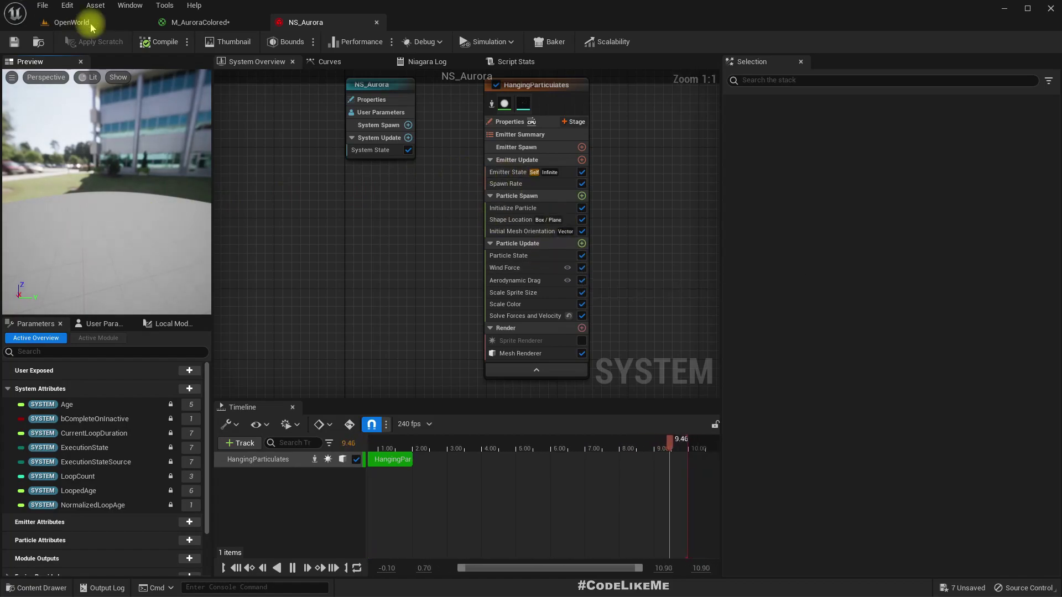
Place an NS_Aurora instance in the OpenWorld level and look at the sky above it.
{"action": "left_click", "coordinate": [74, 22]}
{"action": "right_click_drag", "start_coordinate": [479, 277], "coordinate": [459, 296]}
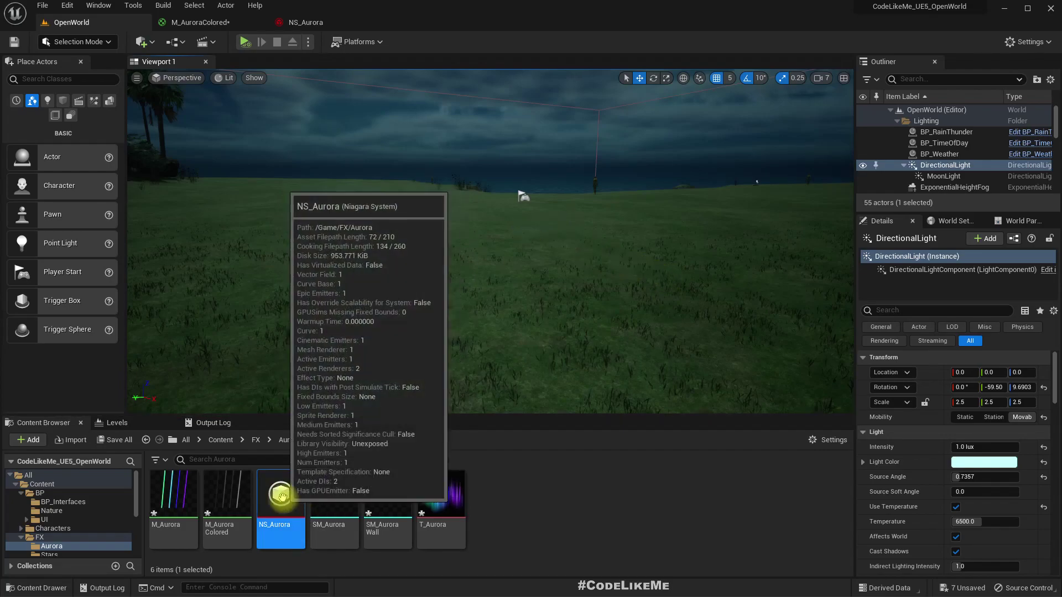
{"action": "left_click_drag", "start_coordinate": [280, 493], "coordinate": [510, 323]}
{"action": "right_click_drag", "start_coordinate": [510, 323], "coordinate": [429, 344]}
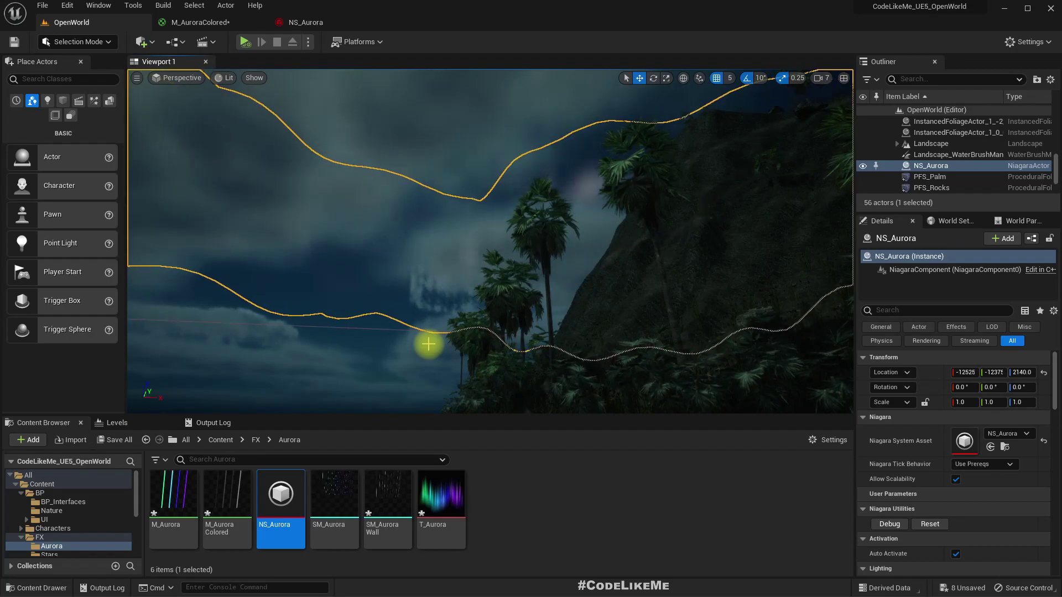
{"action": "right_click_drag", "start_coordinate": [428, 344], "coordinate": [323, 320]}
{"action": "right_click_drag", "start_coordinate": [480, 253], "coordinate": [464, 259]}
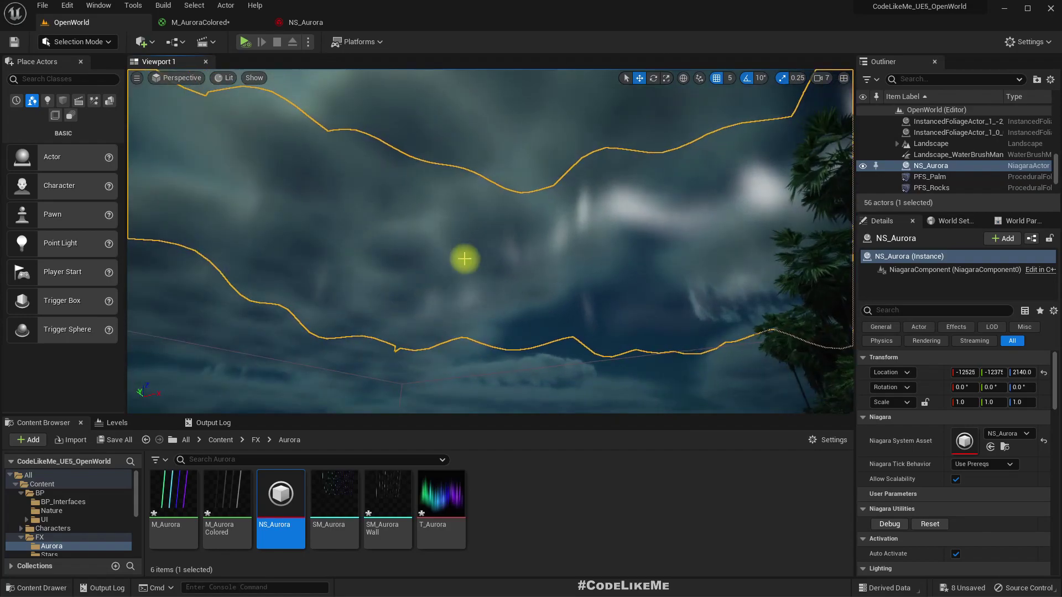
In NS_Aurora's Initialize Particle module, set Color to orange with R 3.0, G 0.160774, B 0.0 and A 1.0.
{"action": "left_click", "coordinate": [304, 22]}
{"action": "left_click", "coordinate": [512, 208]}
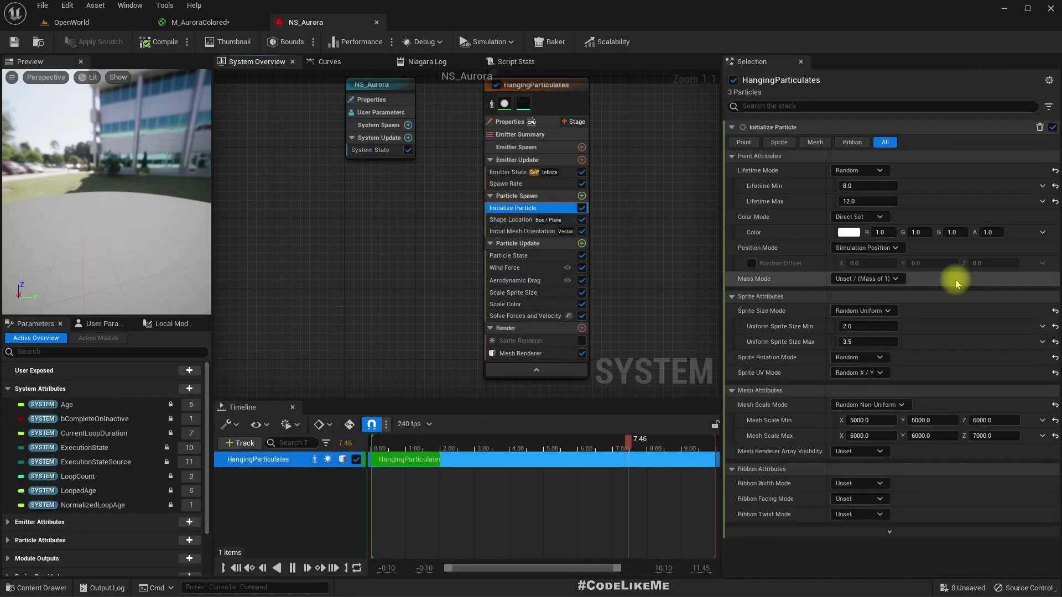
{"action": "left_click", "coordinate": [851, 230]}
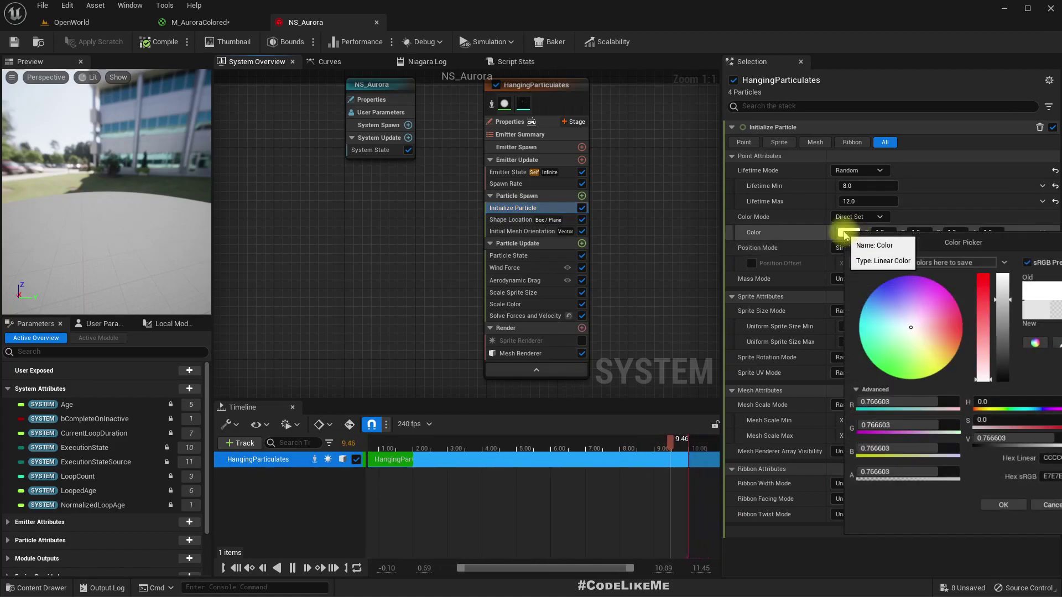
{"action": "left_click_drag", "start_coordinate": [947, 331], "coordinate": [1010, 335]}
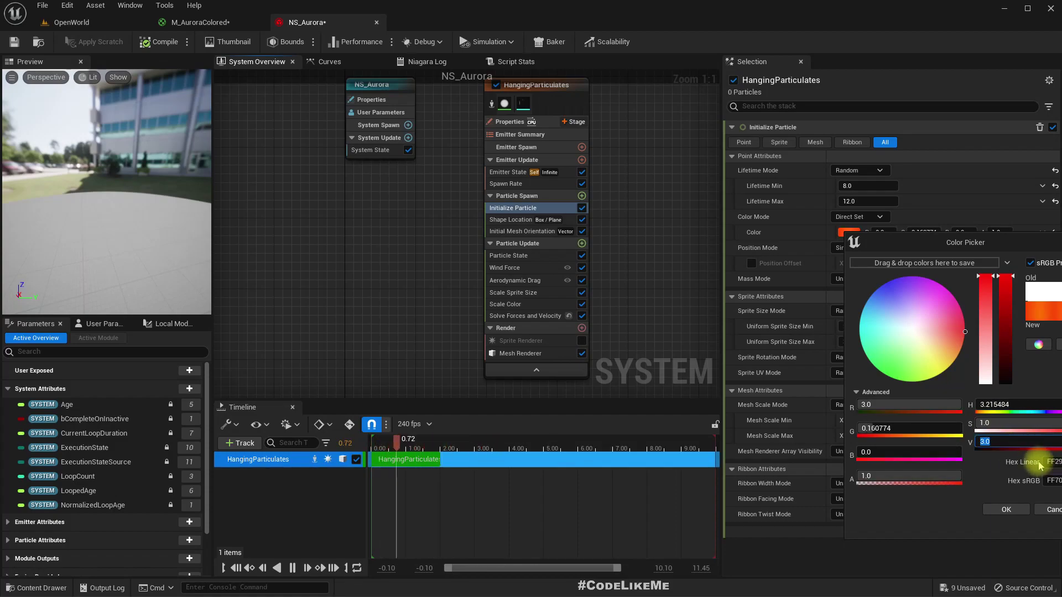
{"action": "left_click", "coordinate": [1006, 510]}
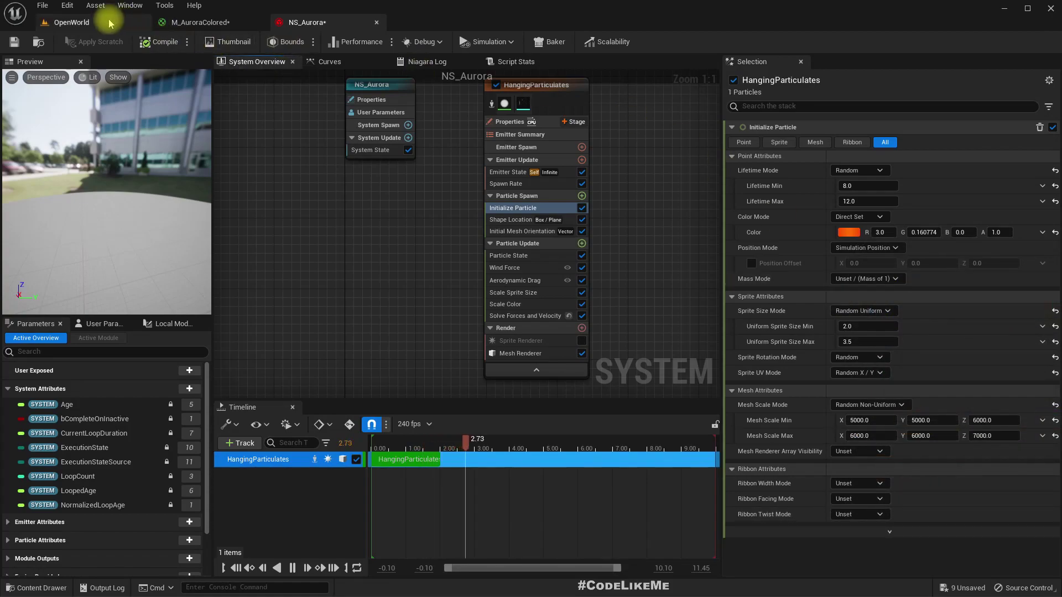
Compile NS_Aurora and examine the aurora's colour in the OpenWorld level from several viewpoints.
{"action": "left_click", "coordinate": [72, 22]}
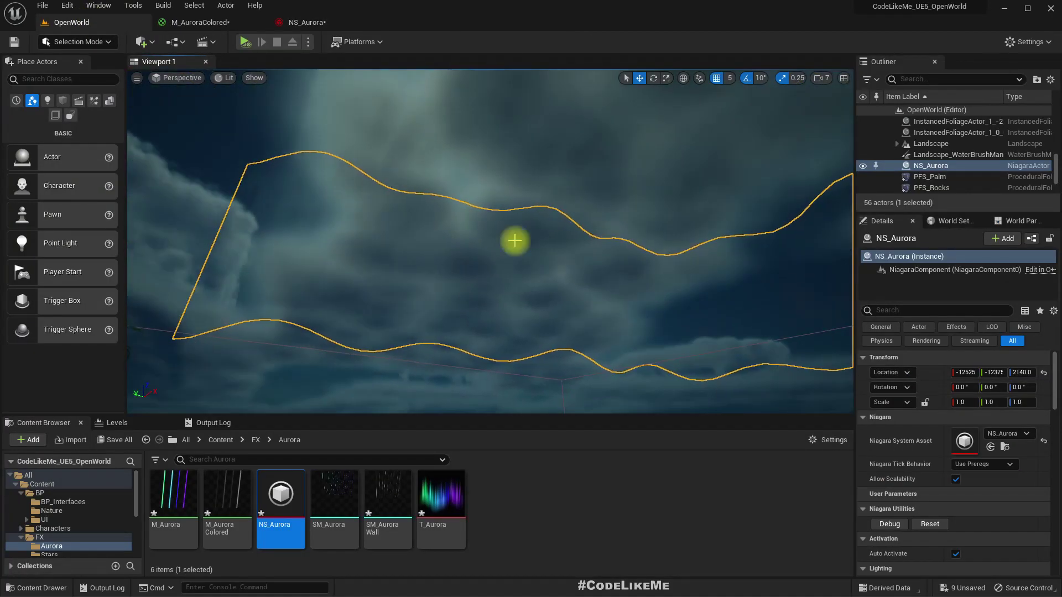
{"action": "left_click", "coordinate": [286, 21]}
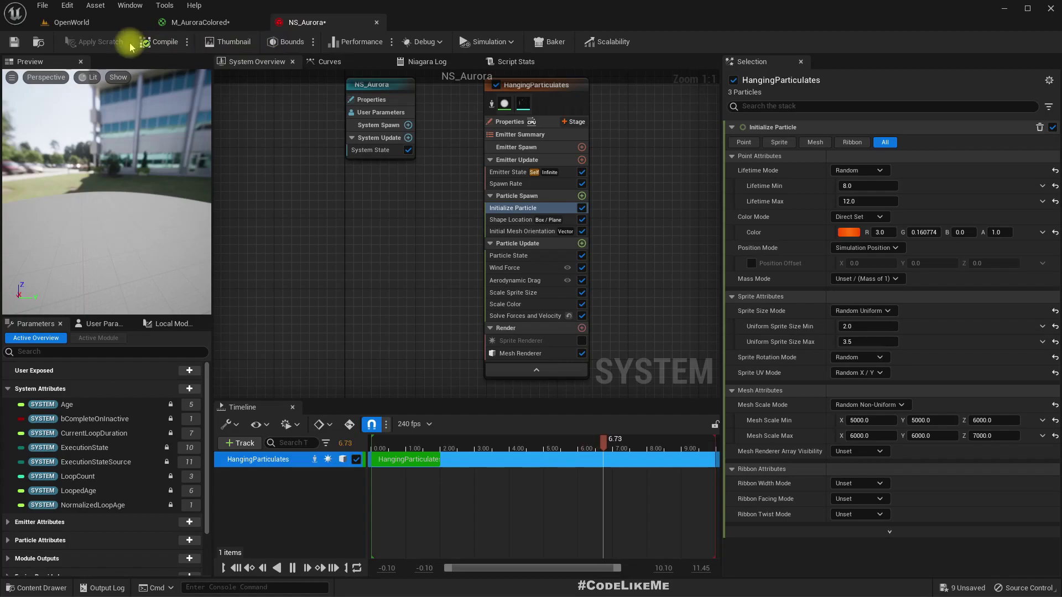
{"action": "left_click", "coordinate": [155, 41]}
{"action": "right_click_drag", "start_coordinate": [413, 308], "coordinate": [363, 267]}
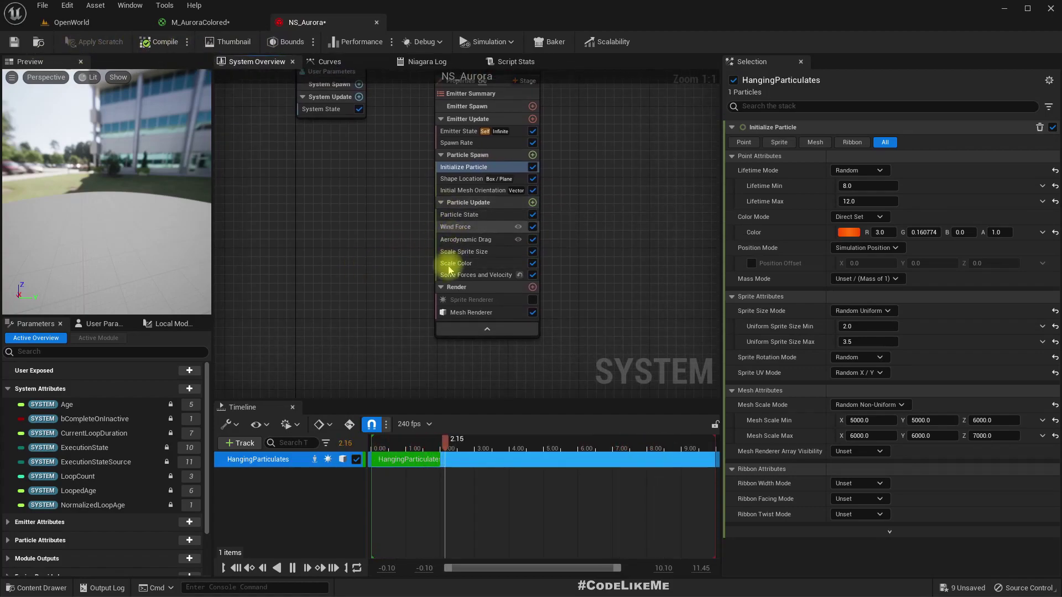
{"action": "left_click", "coordinate": [449, 266]}
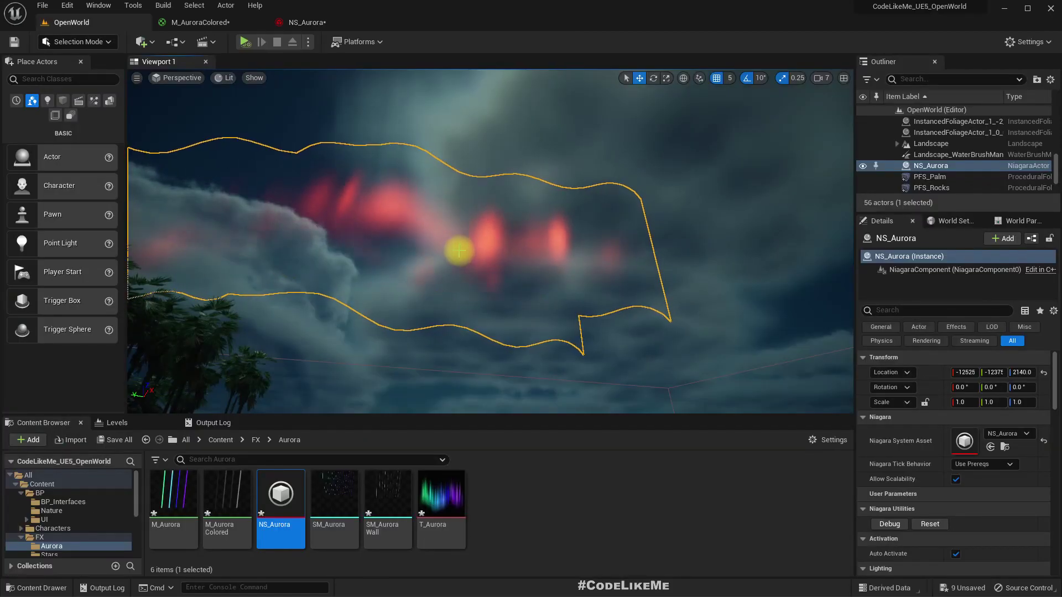
{"action": "right_click_drag", "start_coordinate": [540, 265], "coordinate": [537, 260]}
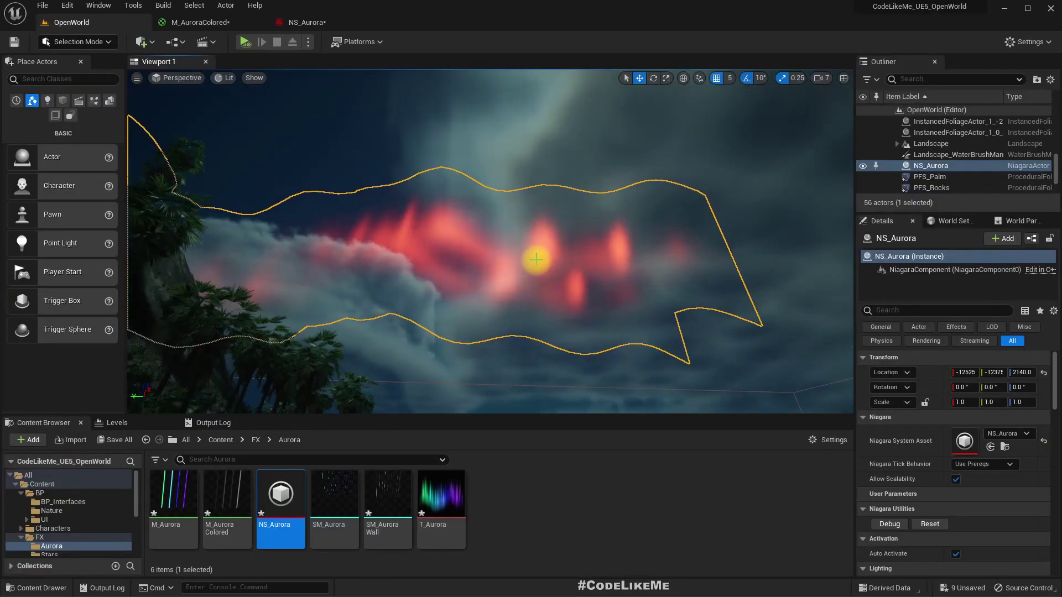
{"action": "scroll", "coordinate": [539, 257], "scroll_direction": "up", "scroll_amount": 6}
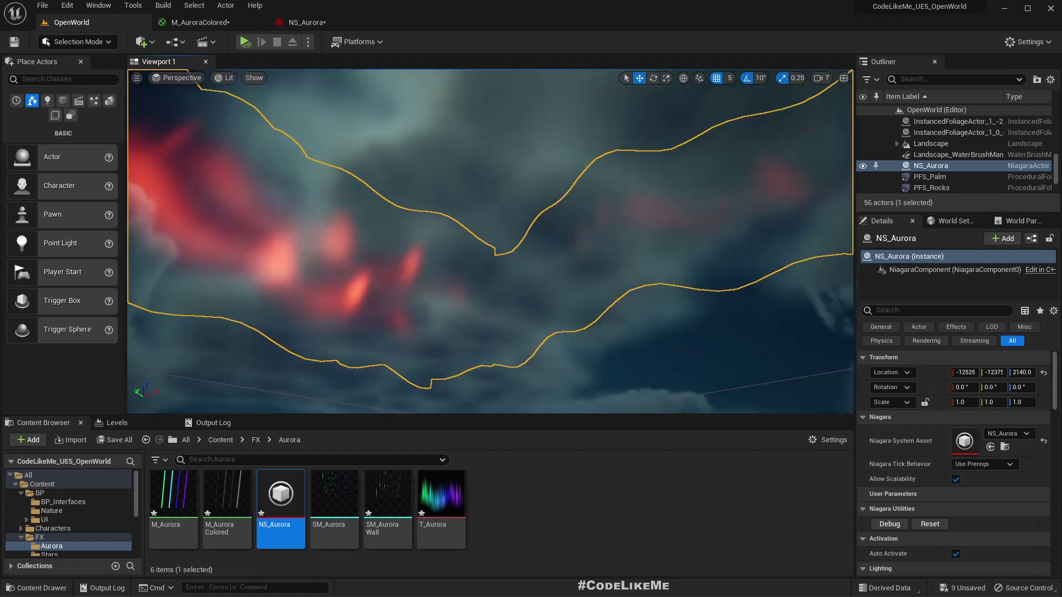
{"action": "scroll", "coordinate": [562, 257], "scroll_direction": "up", "scroll_amount": 3}
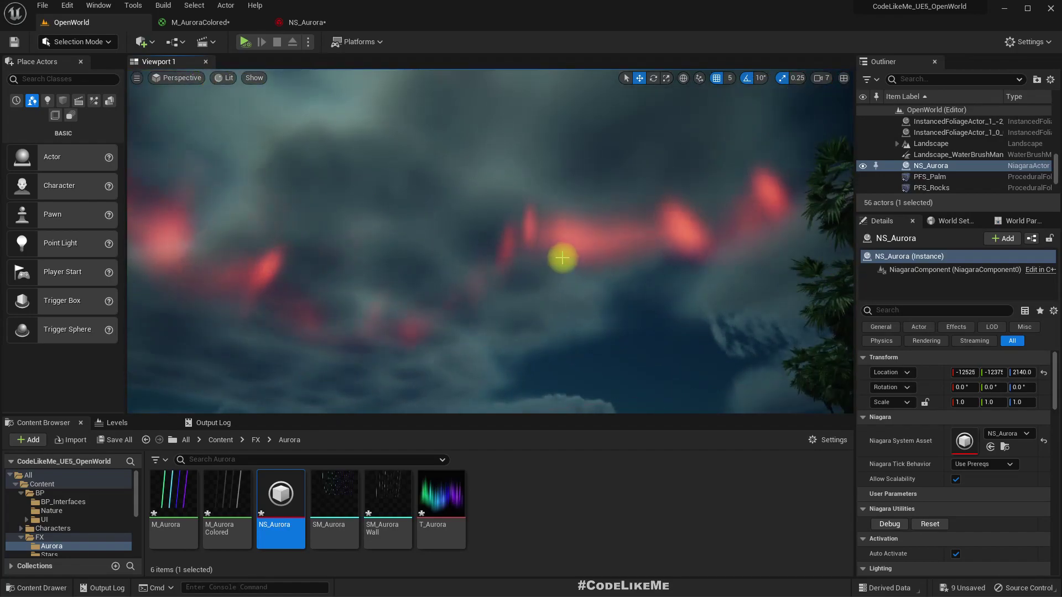
Set the Initialize Particle Color to green with R 0.0, G 3.0, B 0.87929 and check the aurora in the level.
{"action": "left_click", "coordinate": [307, 22]}
{"action": "left_click", "coordinate": [846, 233]}
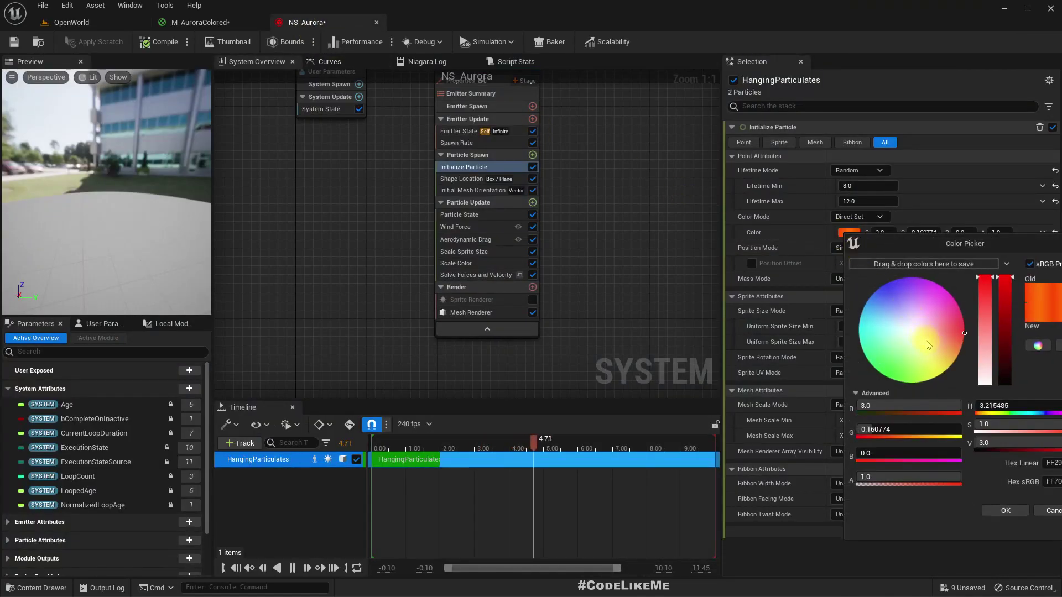
{"action": "mouse_move", "coordinate": [926, 349]}
{"action": "left_mouse_down"}
{"action": "mouse_move", "coordinate": [764, 419]}
{"action": "mouse_move", "coordinate": [835, 412]}
{"action": "left_mouse_up"}
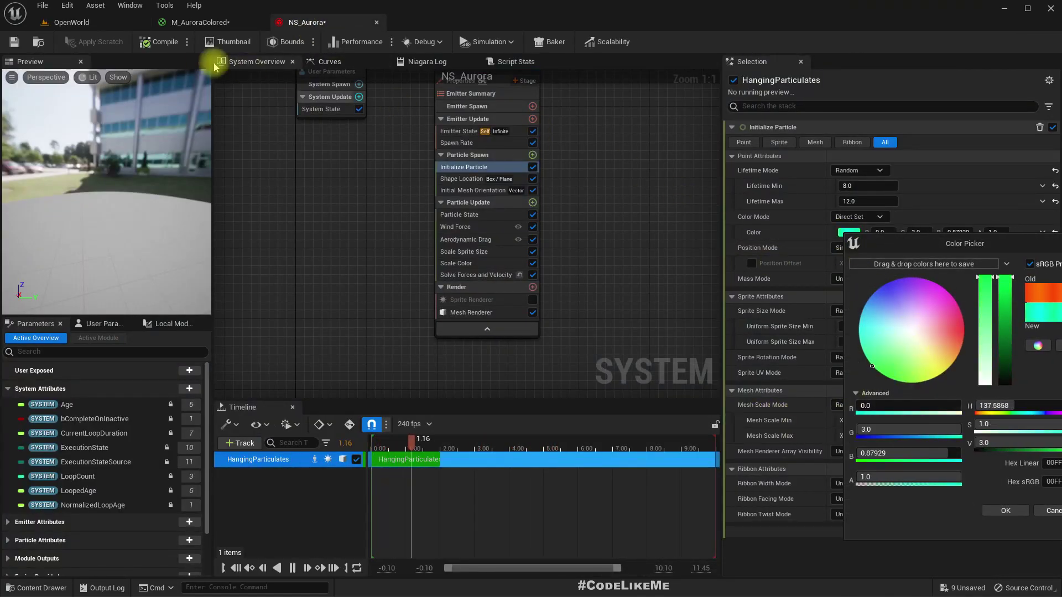
{"action": "left_click", "coordinate": [130, 22]}
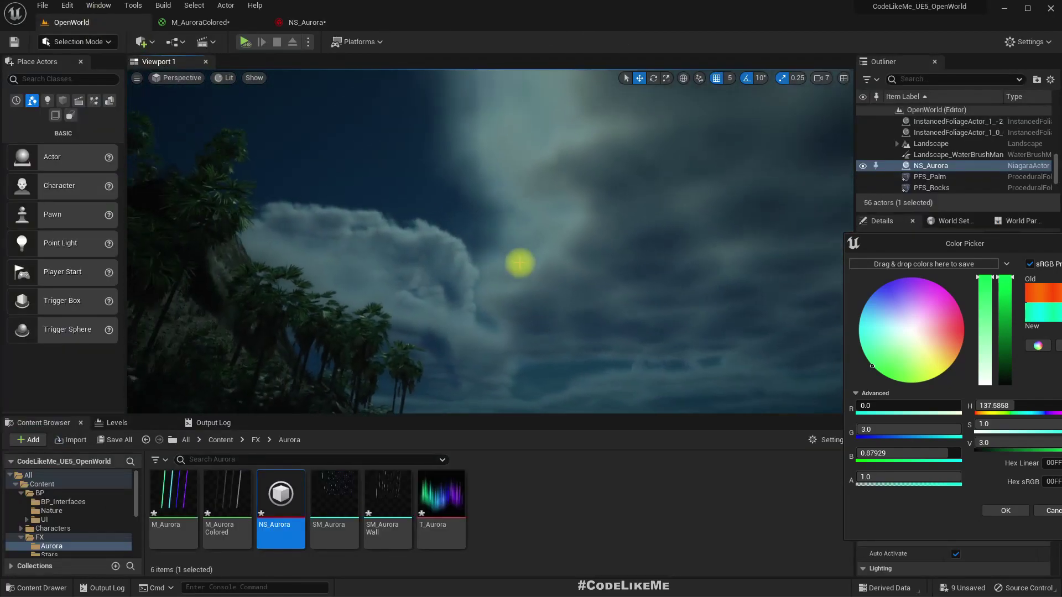
{"action": "left_click", "coordinate": [1004, 512]}
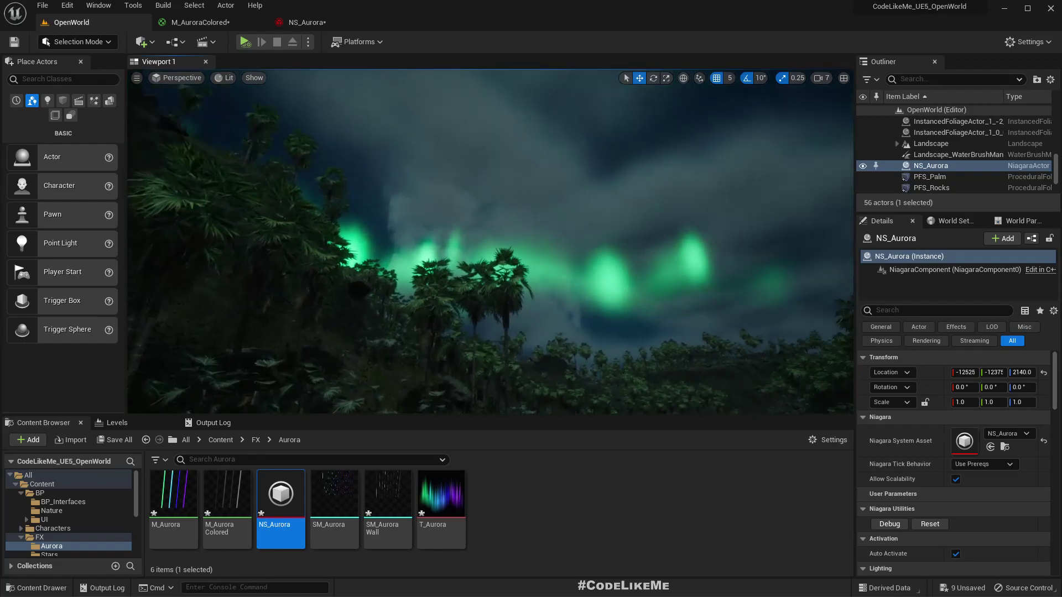
{"action": "right_click_drag", "start_coordinate": [592, 279], "coordinate": [569, 245]}
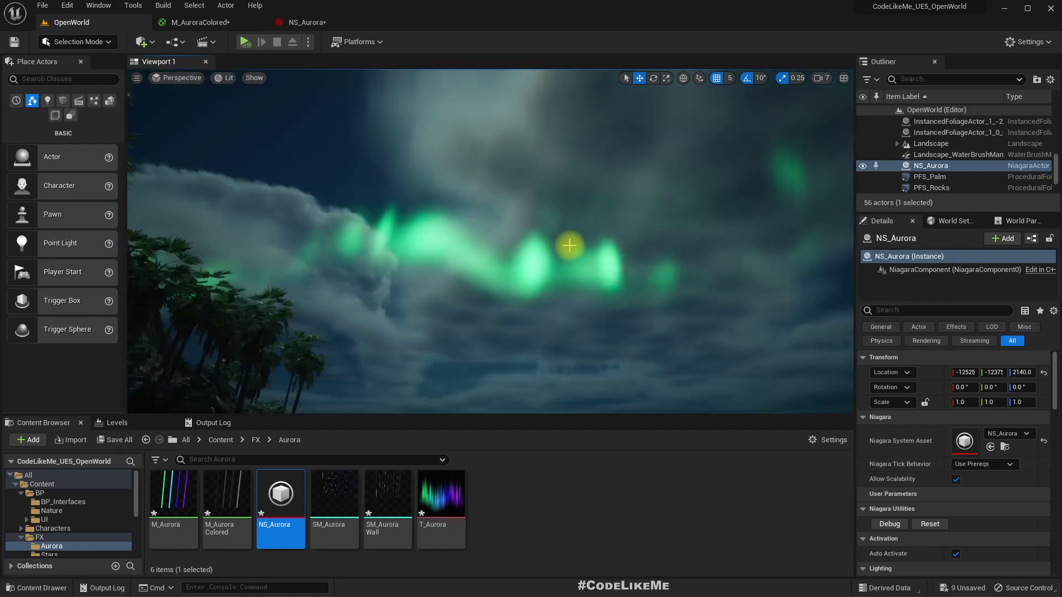
Make the Initialize Particle Color in NS_Aurora read from a new User parameter.
{"action": "left_click", "coordinate": [291, 26]}
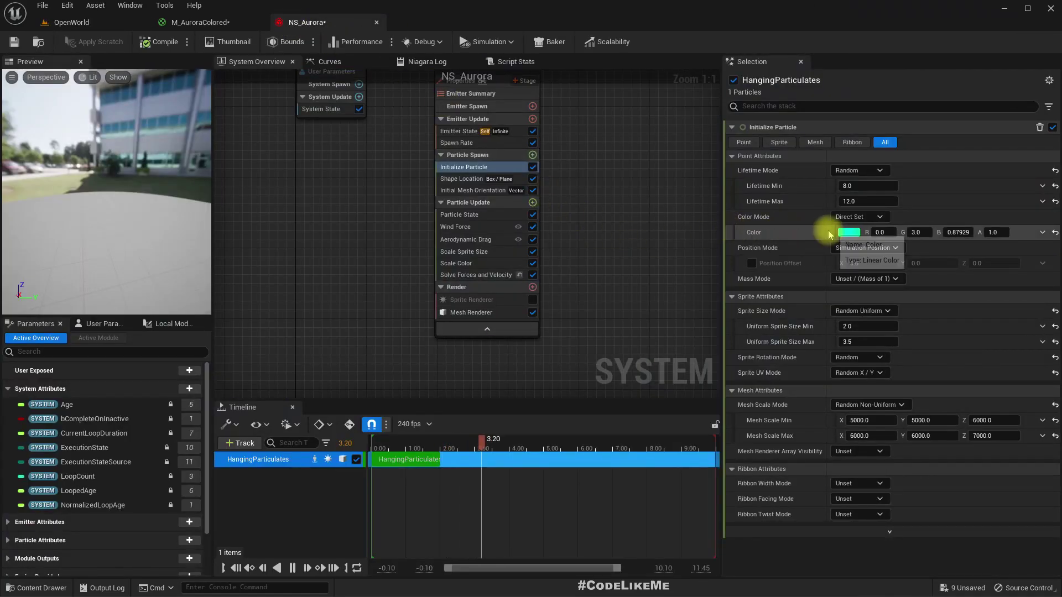
{"action": "right_click", "coordinate": [802, 233]}
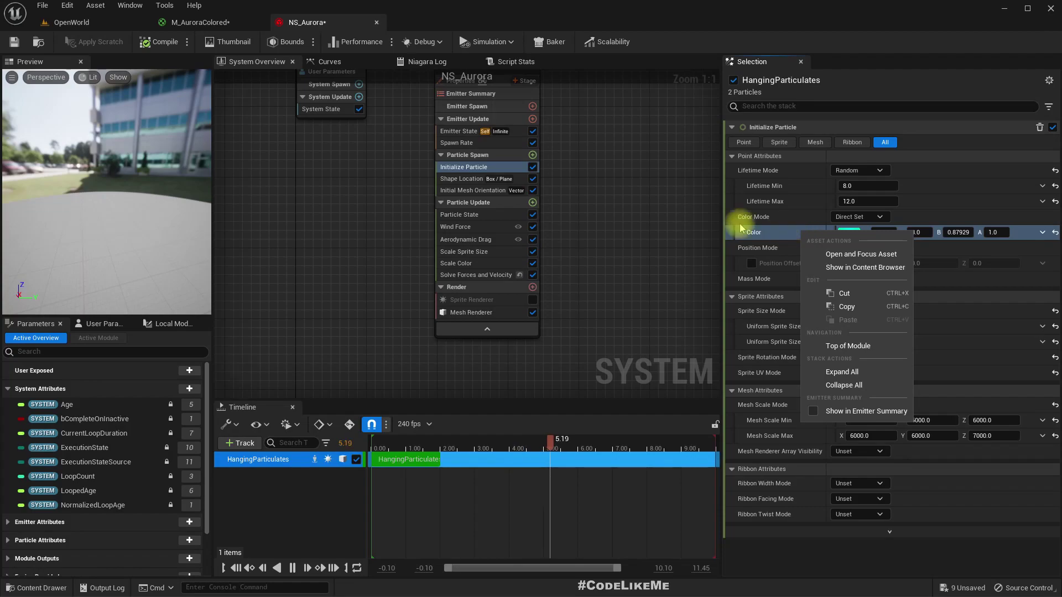
{"action": "left_click", "coordinate": [642, 215]}
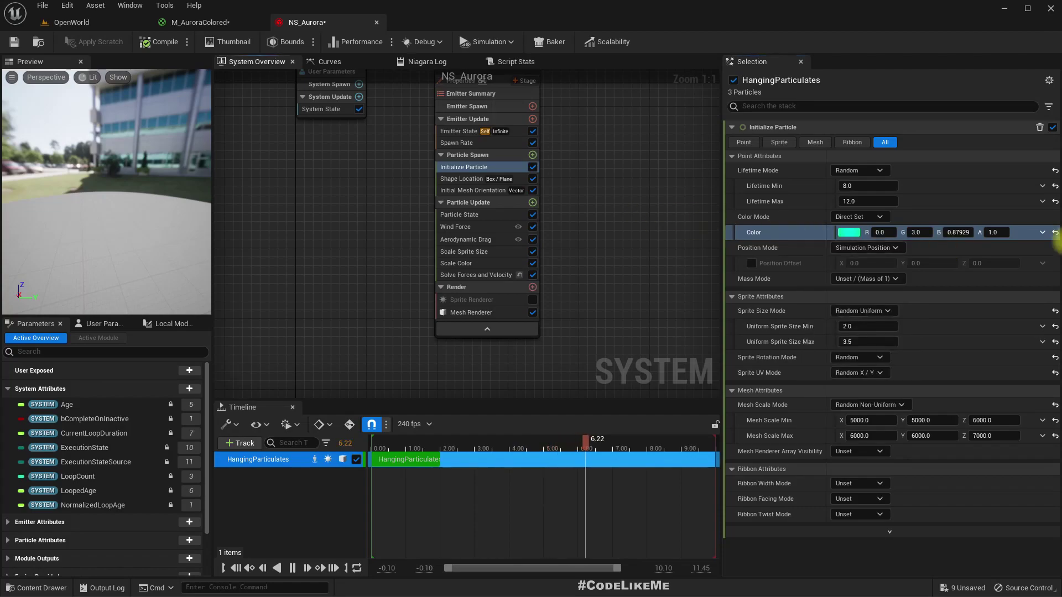
{"action": "left_click", "coordinate": [1044, 233]}
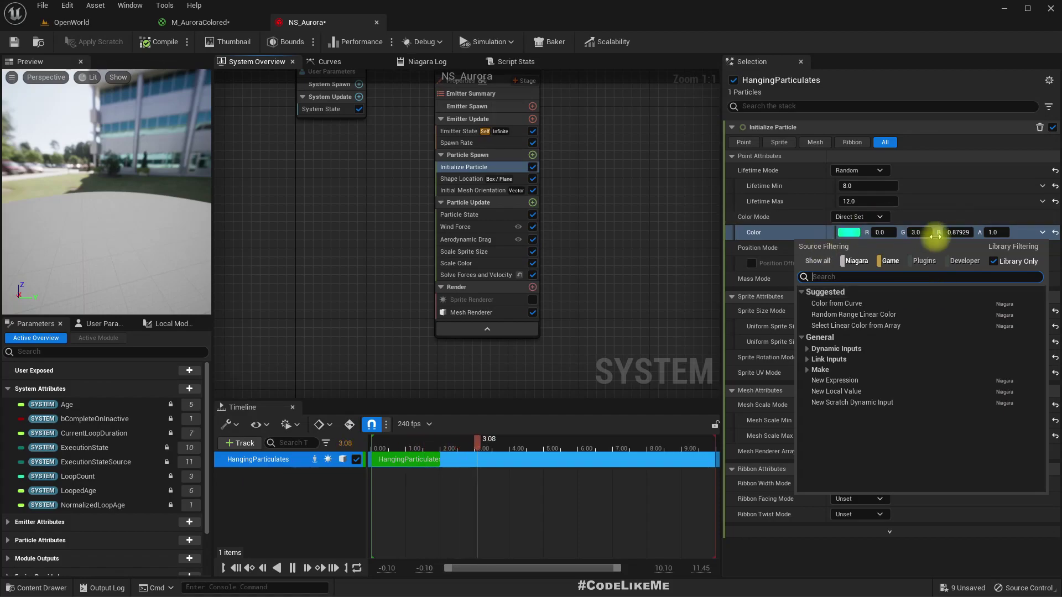
{"action": "left_click", "coordinate": [1041, 233]}
{"action": "left_click", "coordinate": [1040, 232]}
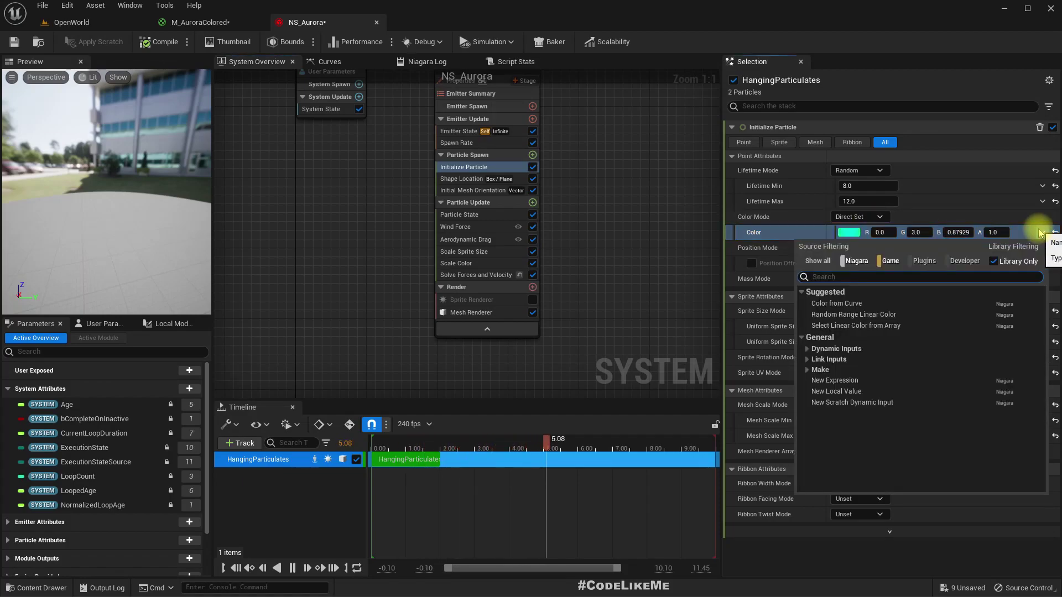
{"action": "type", "text": "user"}
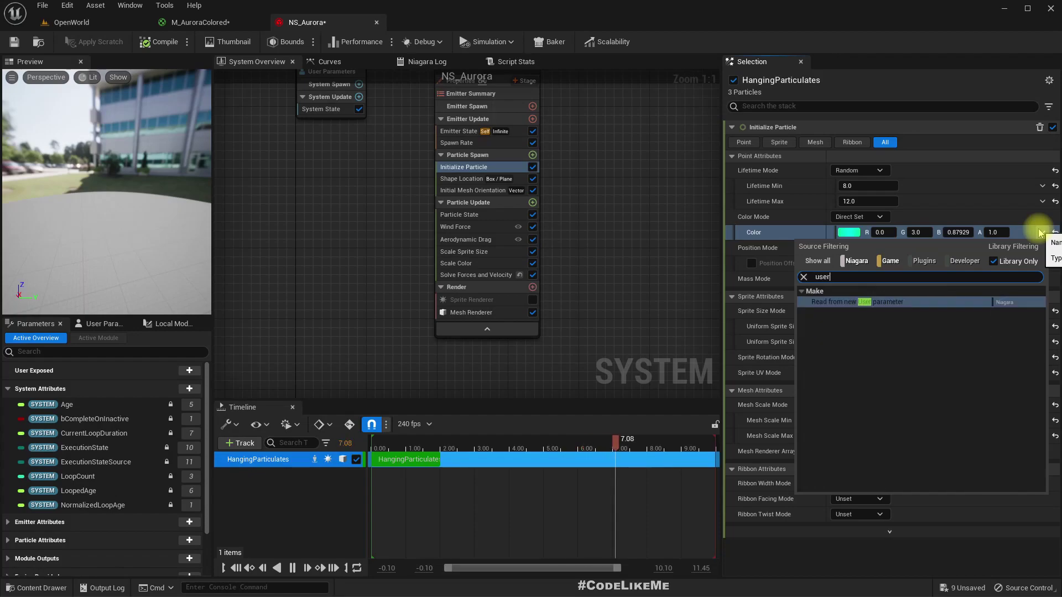
{"action": "left_click", "coordinate": [939, 302]}
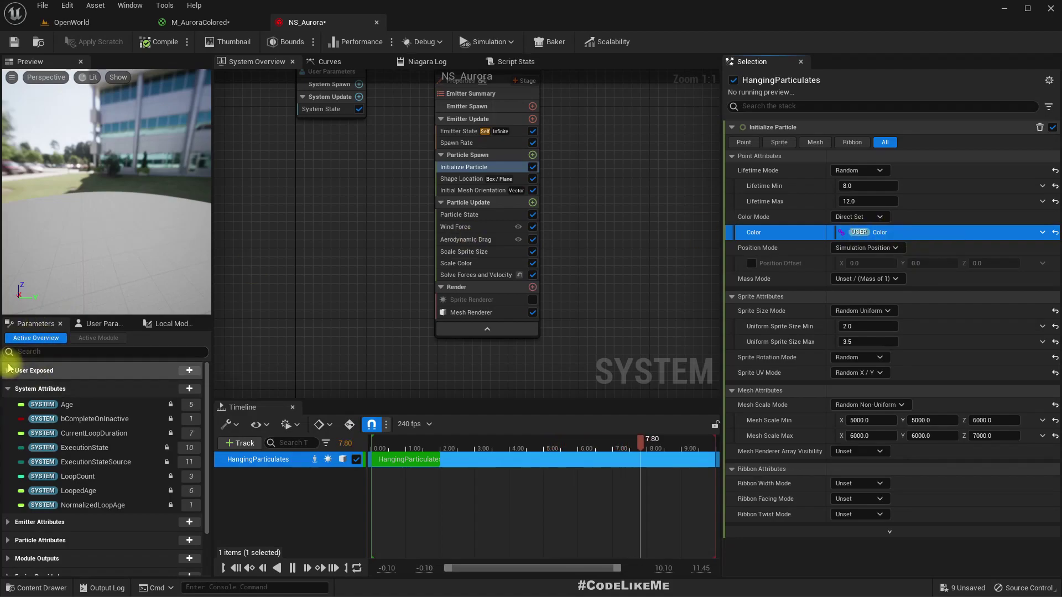
Select the Color parameter among NS_Aurora's user-exposed parameters and compile the system.
{"action": "left_click", "coordinate": [9, 371]}
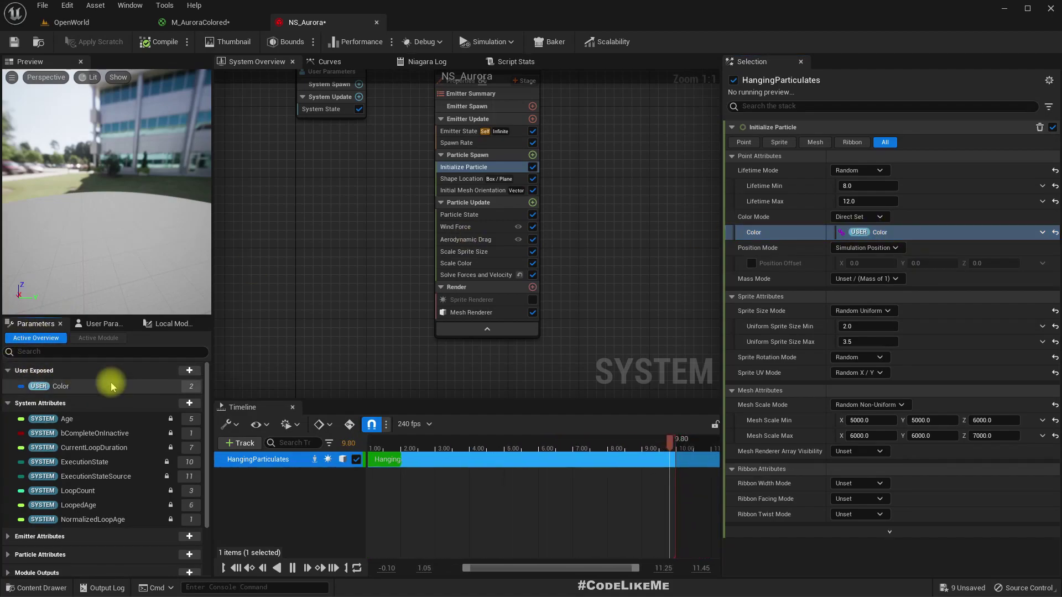
{"action": "left_click", "coordinate": [71, 386]}
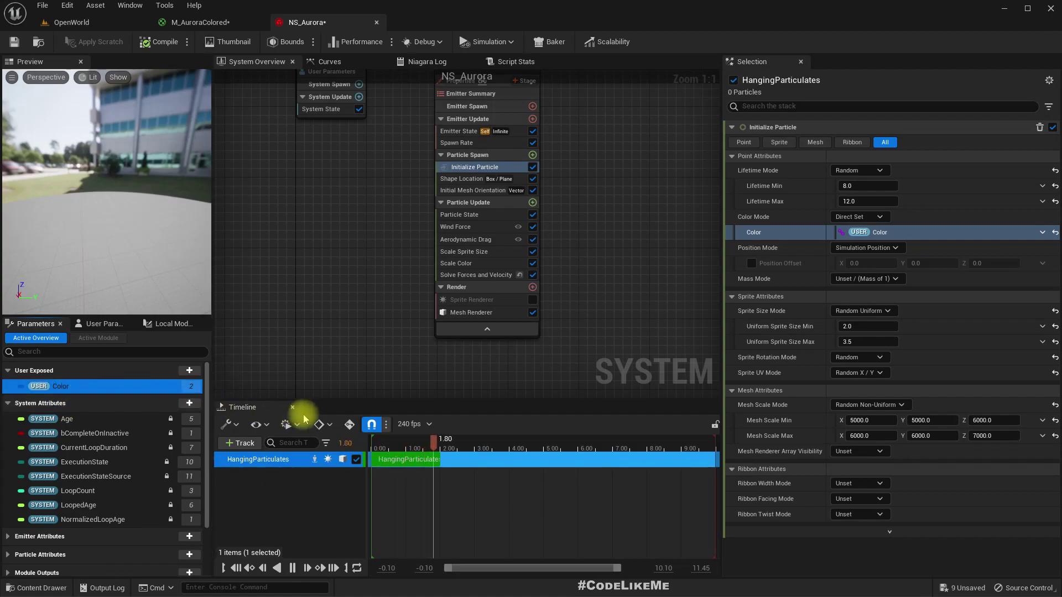
{"action": "left_click", "coordinate": [146, 44]}
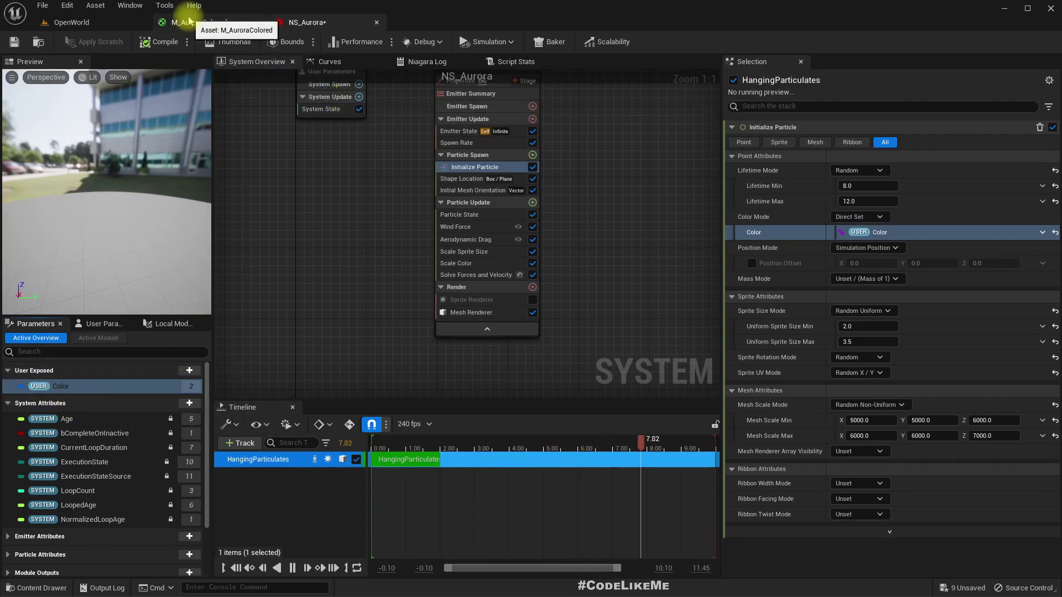
Delete the NS_Aurora actor from the OpenWorld level.
{"action": "left_click", "coordinate": [88, 22]}
{"action": "mouse_move", "coordinate": [703, 165]}
{"action": "right_mouse_down"}
{"action": "mouse_move", "coordinate": [672, 200]}
{"action": "mouse_move", "coordinate": [704, 164]}
{"action": "right_mouse_up"}
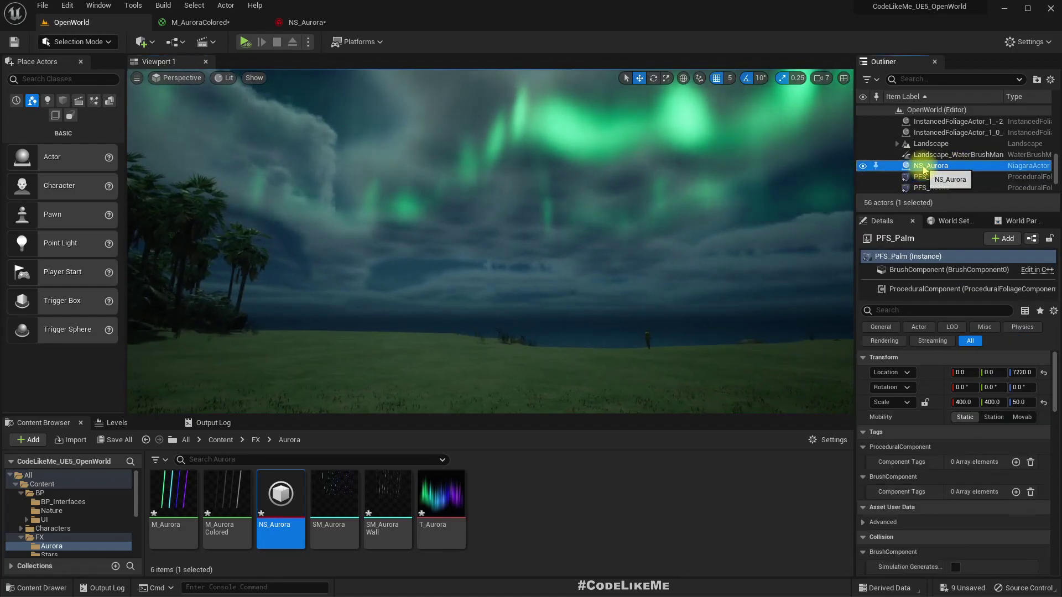
{"action": "key", "text": "Delete"}
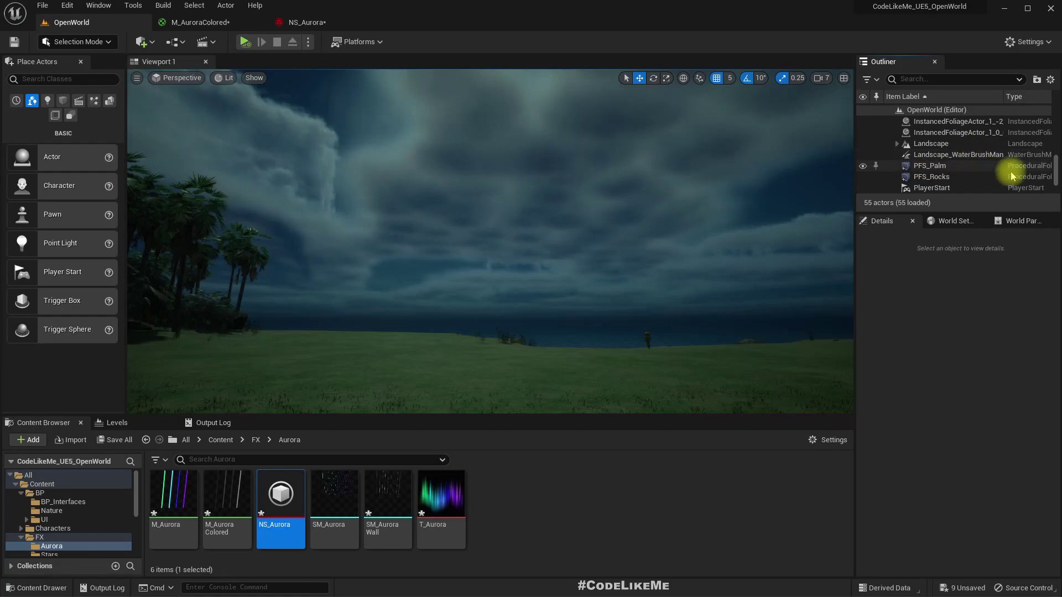
Open the BP_TimeOfDay blueprint from the level's actor list and display its Event Graph.
{"action": "left_click_drag", "start_coordinate": [1055, 172], "coordinate": [1052, 109]}
{"action": "left_click", "coordinate": [1029, 144]}
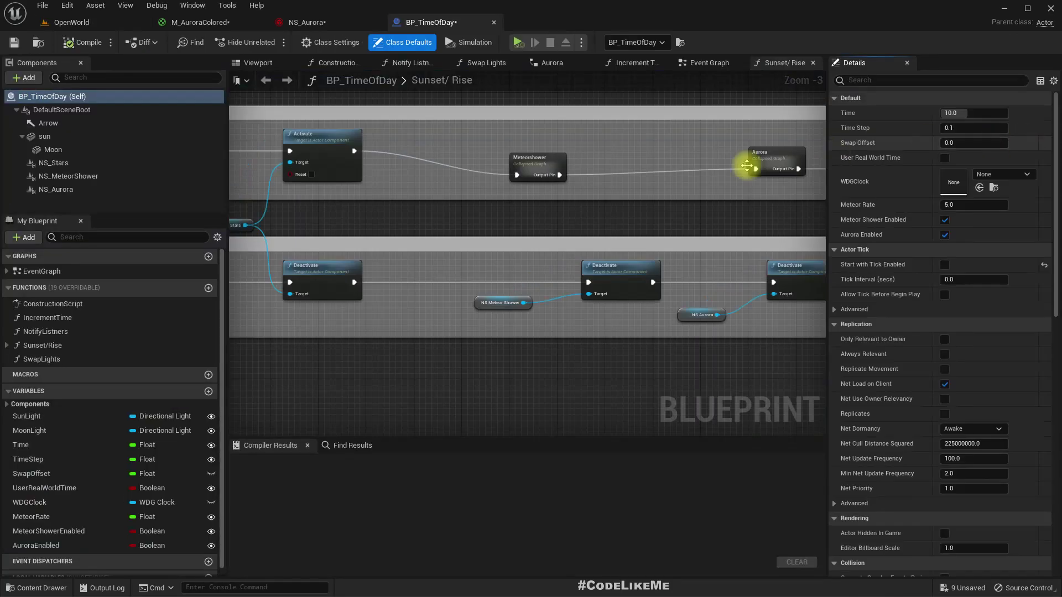
{"action": "left_click", "coordinate": [710, 65]}
{"action": "scroll", "coordinate": [537, 312], "scroll_direction": "down", "scroll_amount": 3}
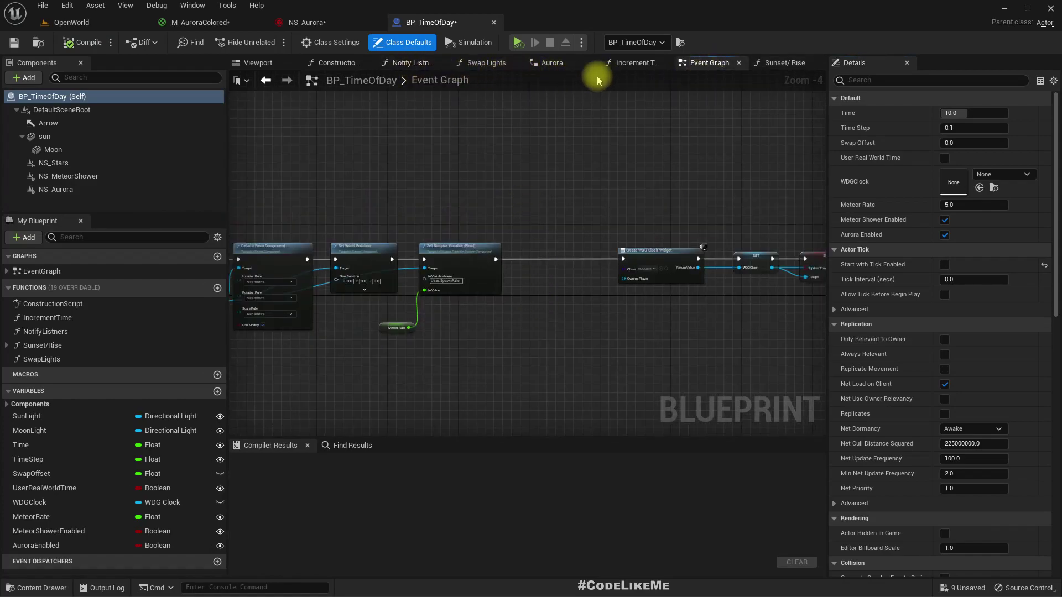
Add a reference to the NS_Aurora component in the Construction Script of BP_TimeOfDay, near the Update Sun E node.
{"action": "left_click", "coordinate": [338, 63]}
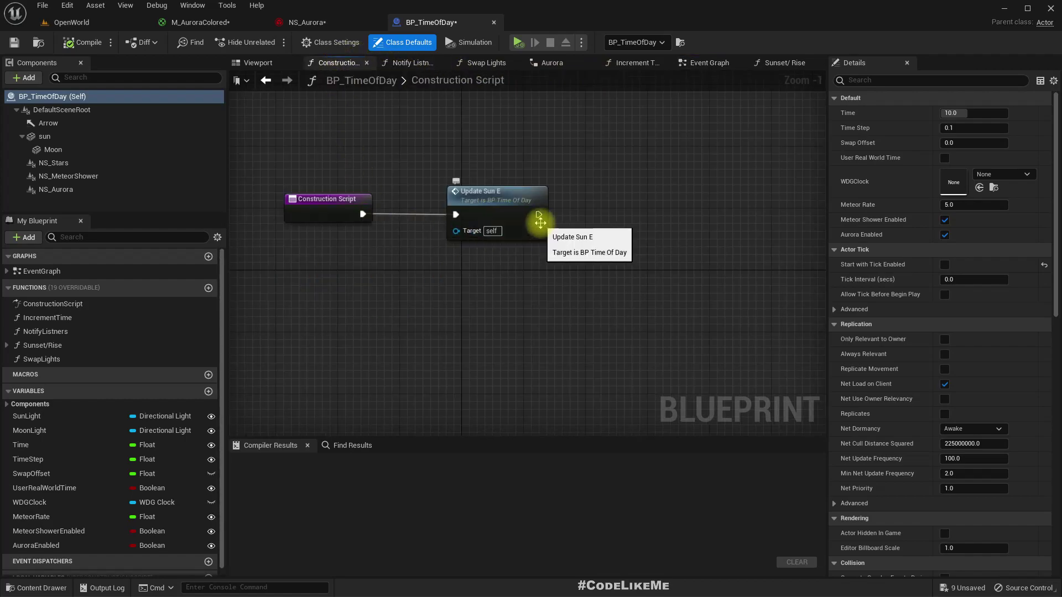
{"action": "scroll", "coordinate": [570, 277], "scroll_direction": "up", "scroll_amount": 1}
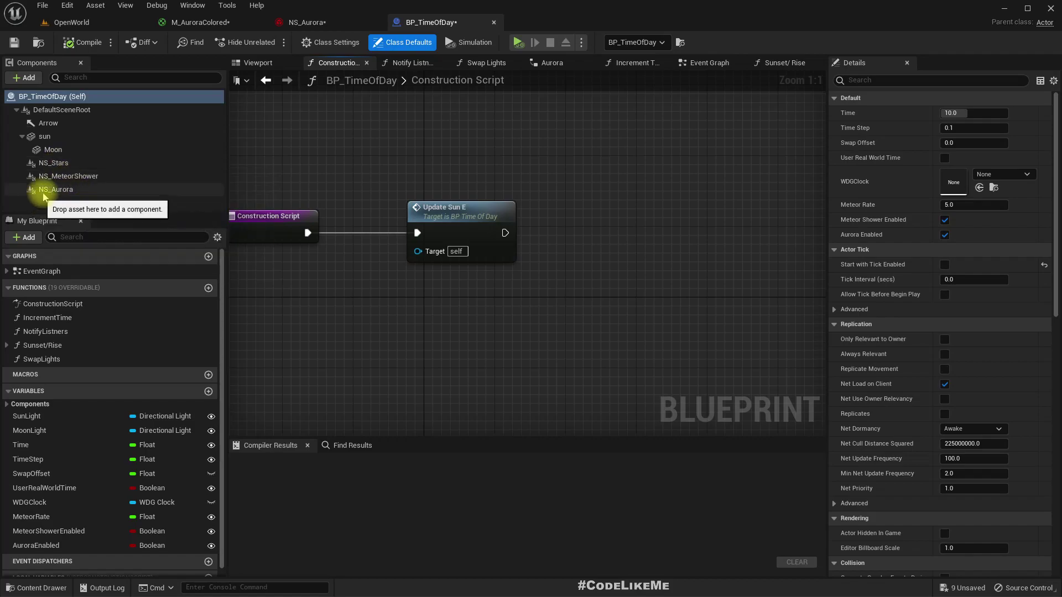
{"action": "left_click_drag", "start_coordinate": [45, 194], "coordinate": [595, 302]}
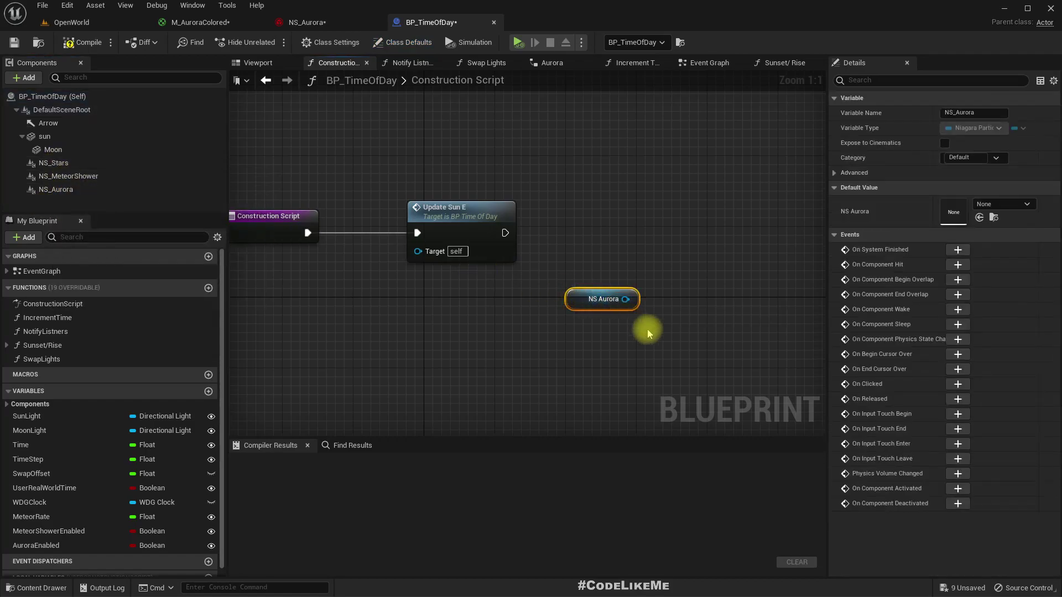
{"action": "right_click_drag", "start_coordinate": [649, 333], "coordinate": [550, 340]}
{"action": "left_click_drag", "start_coordinate": [528, 312], "coordinate": [573, 337]}
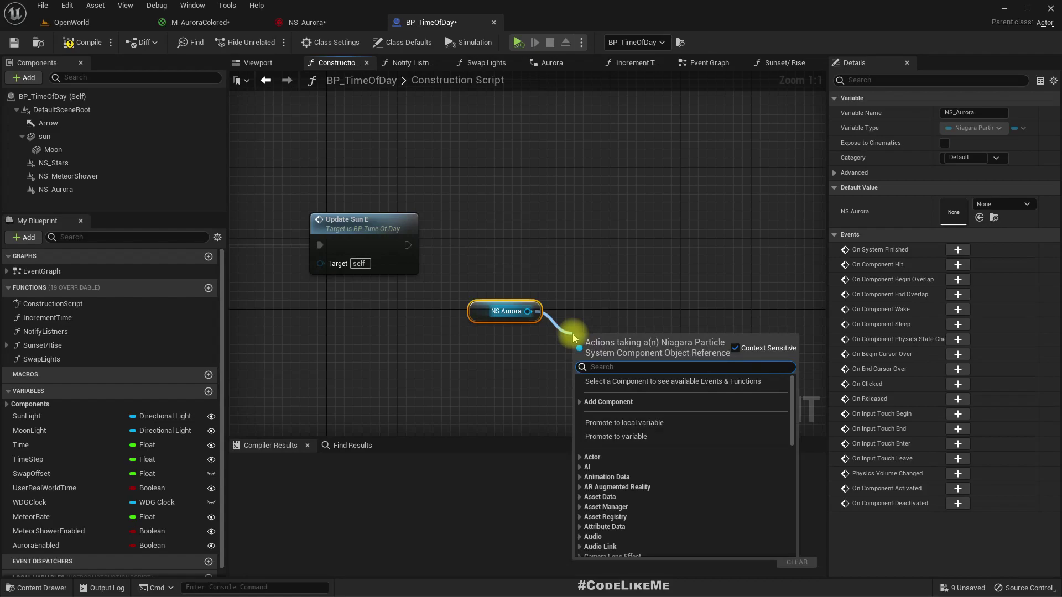
{"action": "type", "text": "colorp"}
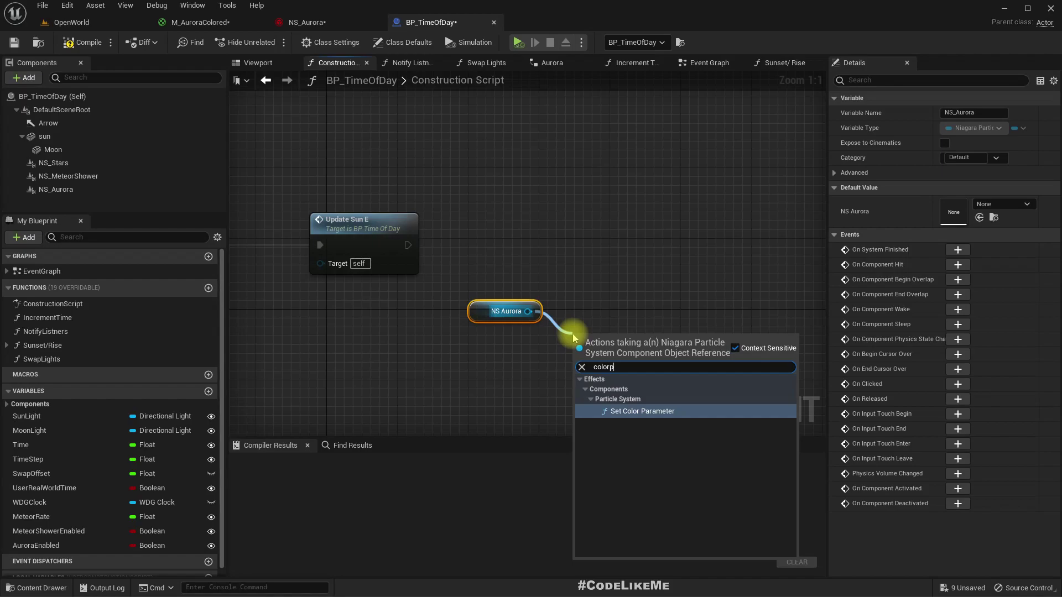
{"action": "key", "text": "Return"}
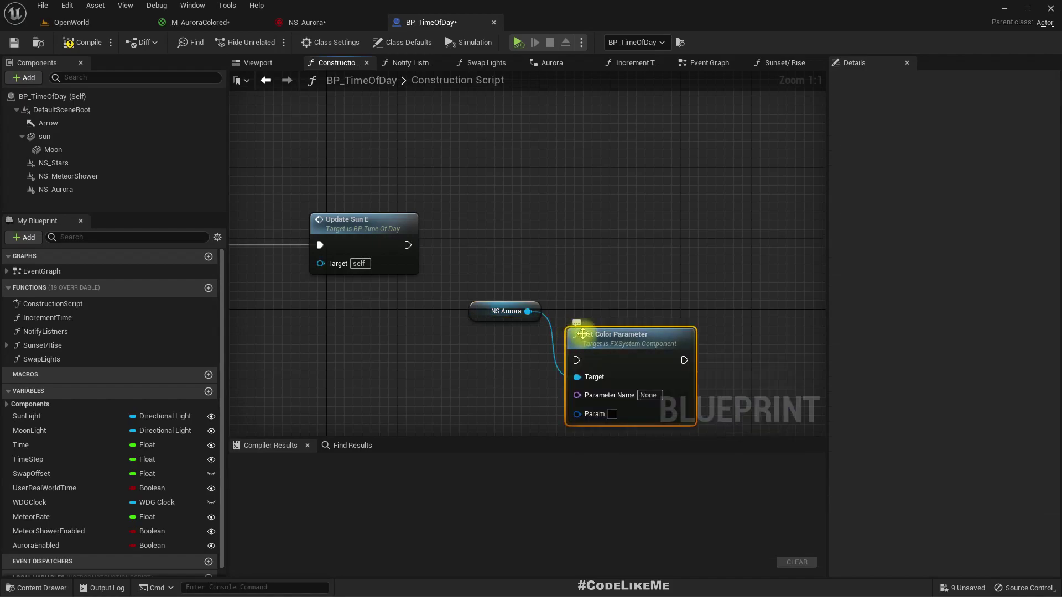
{"action": "left_click_drag", "start_coordinate": [582, 333], "coordinate": [644, 280]}
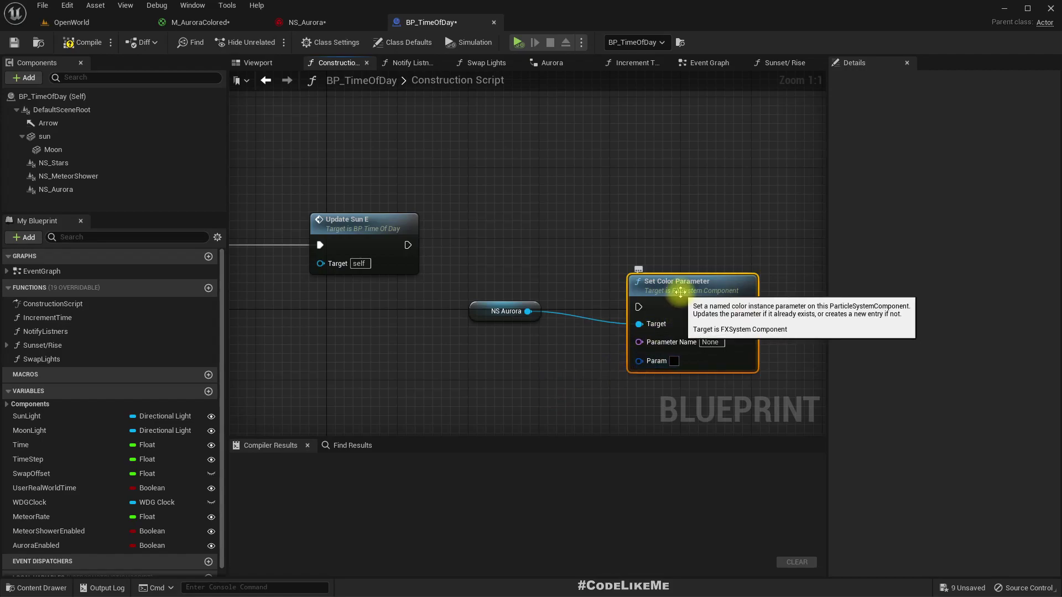
{"action": "key", "text": "Delete"}
Add a Set Niagara Variable By String (LinearColor) node targeting NS Aurora and run it after Update Sun E.
{"action": "left_click_drag", "start_coordinate": [528, 312], "coordinate": [555, 358]}
{"action": "type", "text": "set nia"}
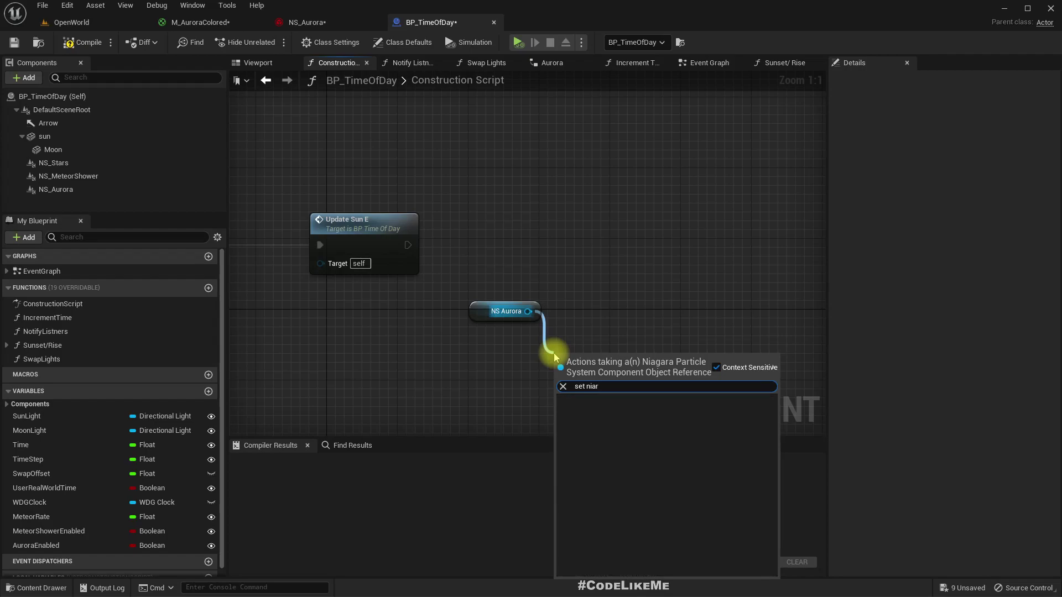
{"action": "type", "text": "garav"}
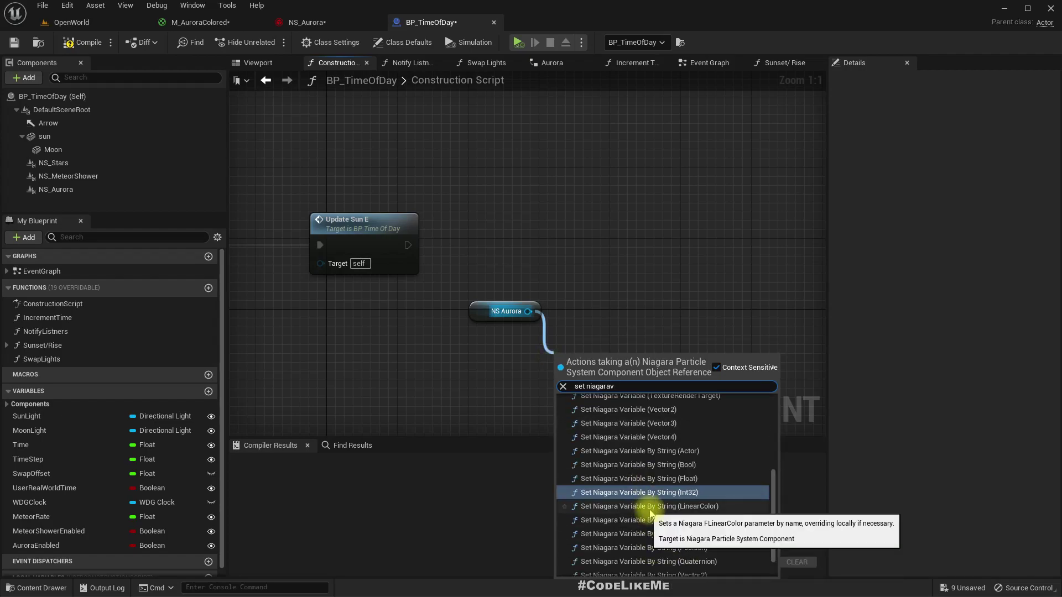
{"action": "scroll", "coordinate": [733, 512], "scroll_direction": "down", "scroll_amount": 2}
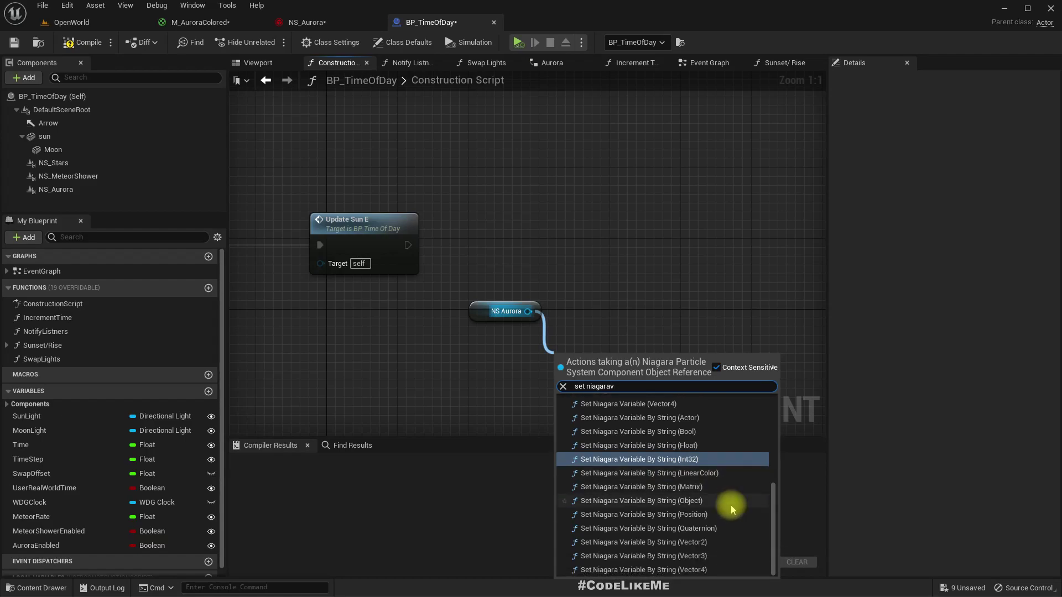
{"action": "left_click", "coordinate": [698, 473]}
{"action": "left_click_drag", "start_coordinate": [631, 400], "coordinate": [667, 303]}
{"action": "left_click_drag", "start_coordinate": [410, 245], "coordinate": [671, 242]}
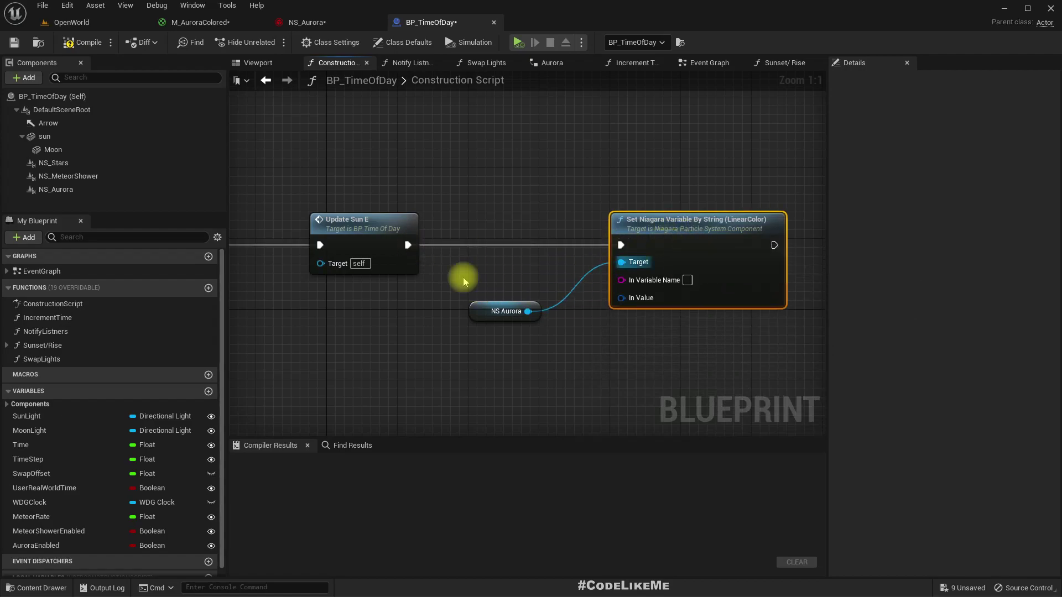
{"action": "left_click", "coordinate": [56, 189]}
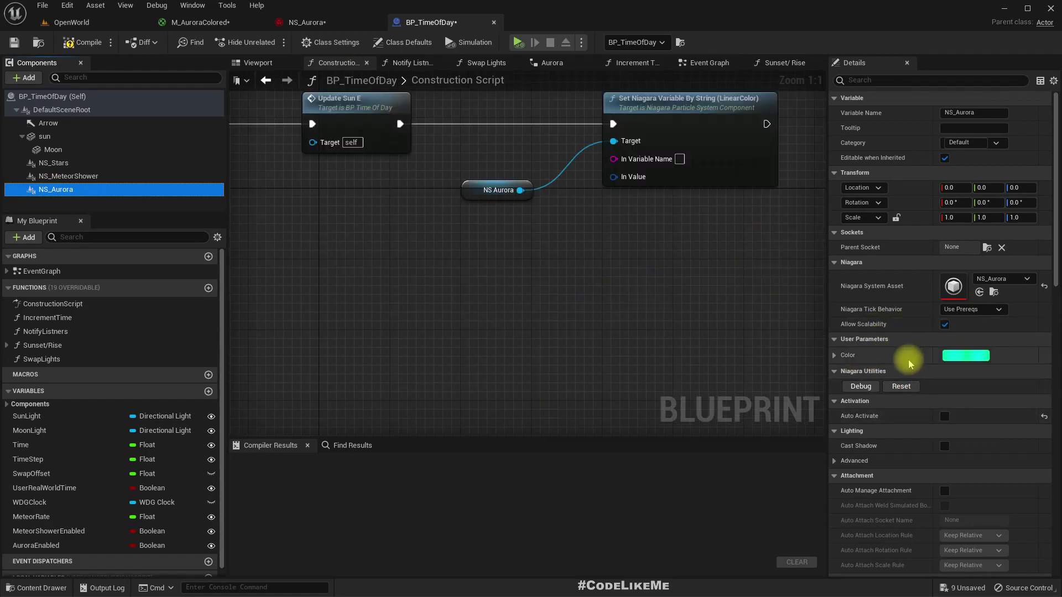
{"action": "left_click_drag", "start_coordinate": [520, 191], "coordinate": [567, 285]}
{"action": "type", "text": "color"}
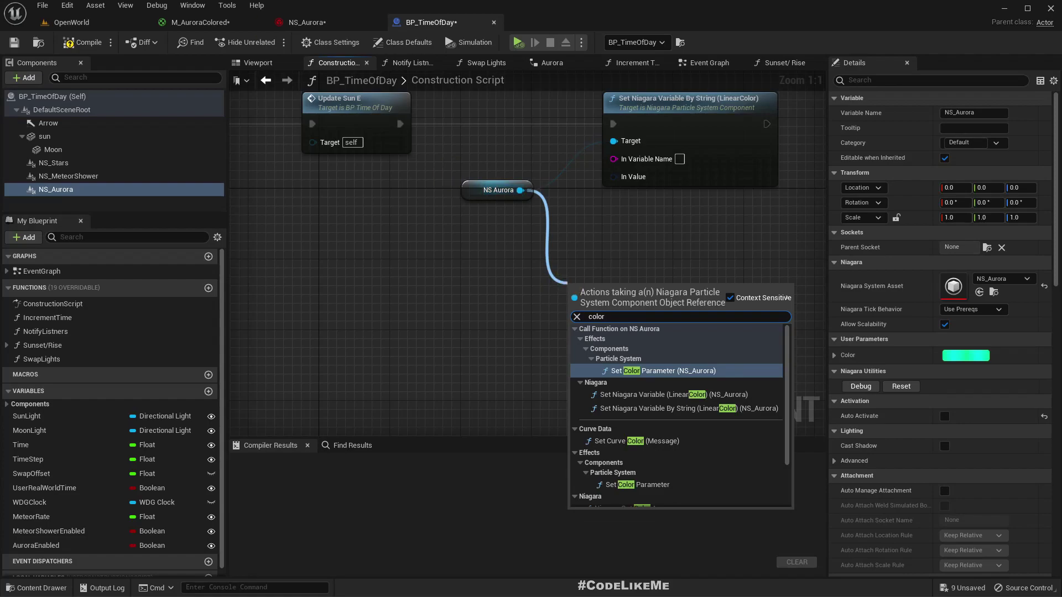
Rename the user-exposed Color parameter of NS_Aurora to AuroraColor.
{"action": "left_click", "coordinate": [308, 20]}
{"action": "left_click", "coordinate": [70, 387]}
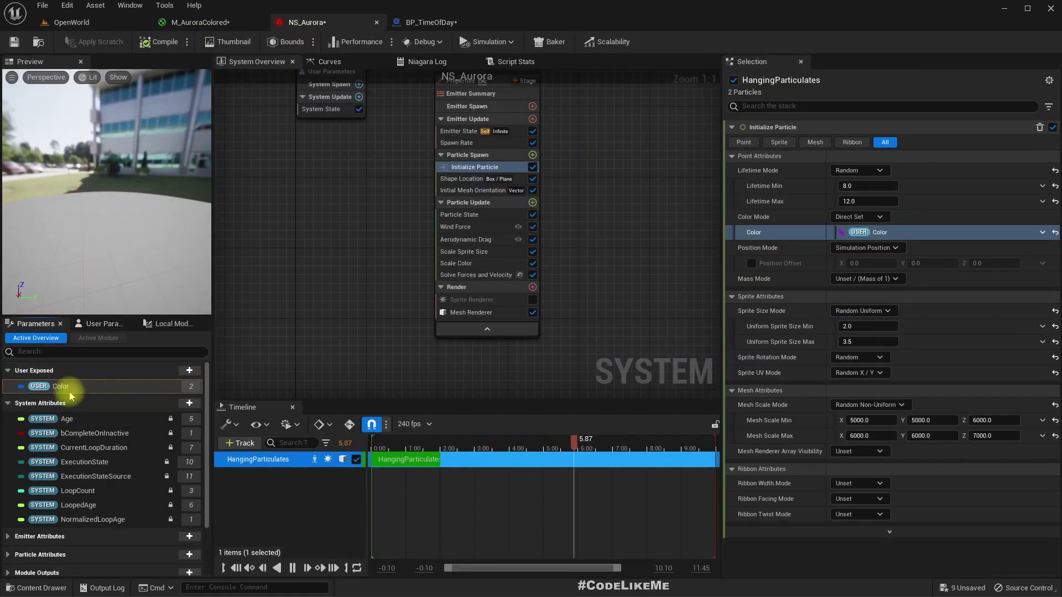
{"action": "double_click", "coordinate": [85, 385]}
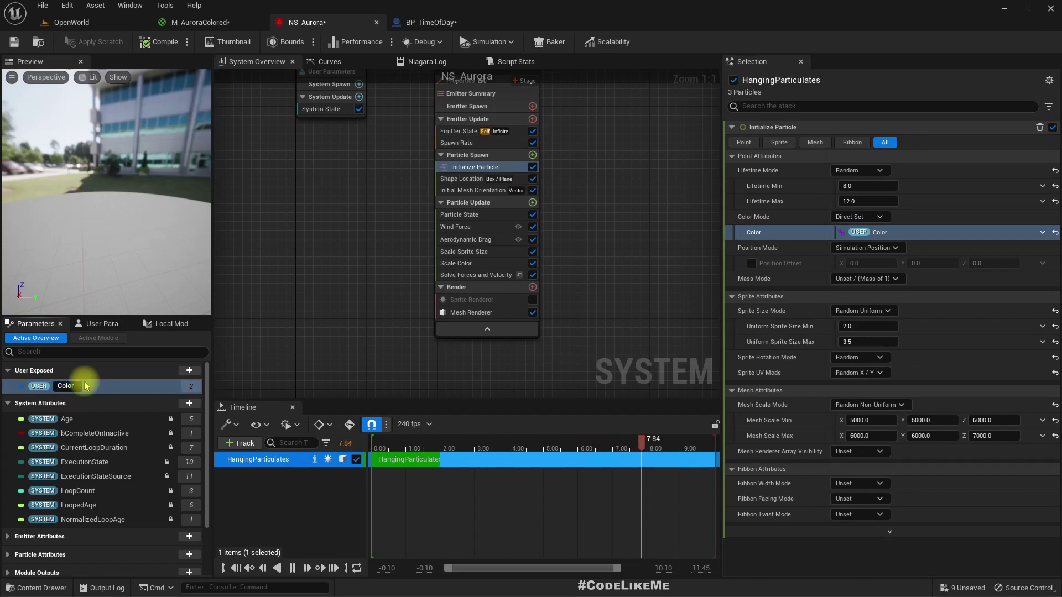
{"action": "type", "text": "Aurora"}
{"action": "key", "text": "Return"}
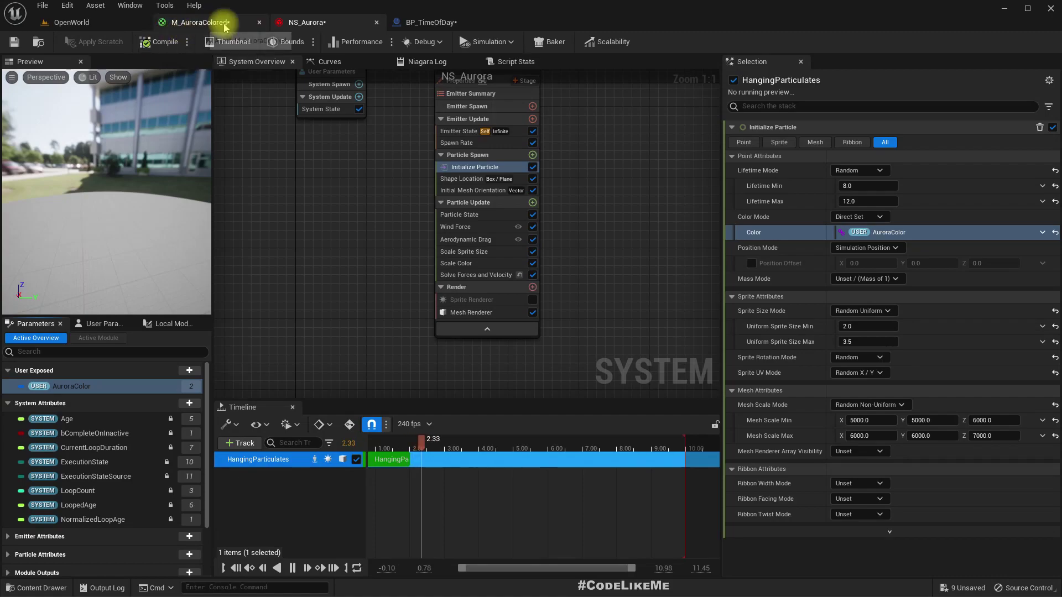
{"action": "left_click", "coordinate": [459, 26]}
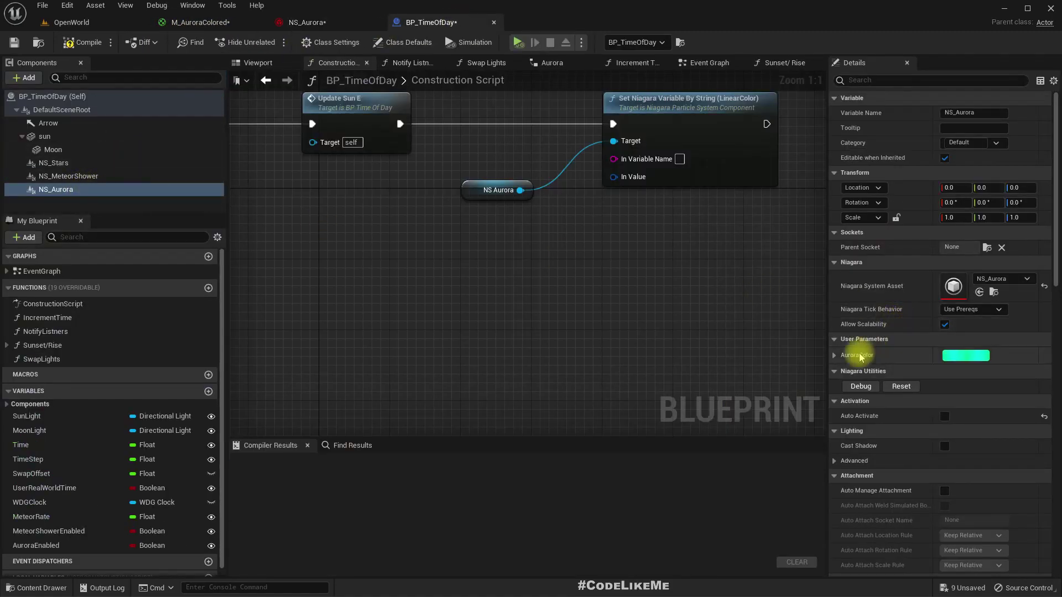
{"action": "left_click_drag", "start_coordinate": [520, 190], "coordinate": [555, 260]}
{"action": "type", "text": "aurorac"}
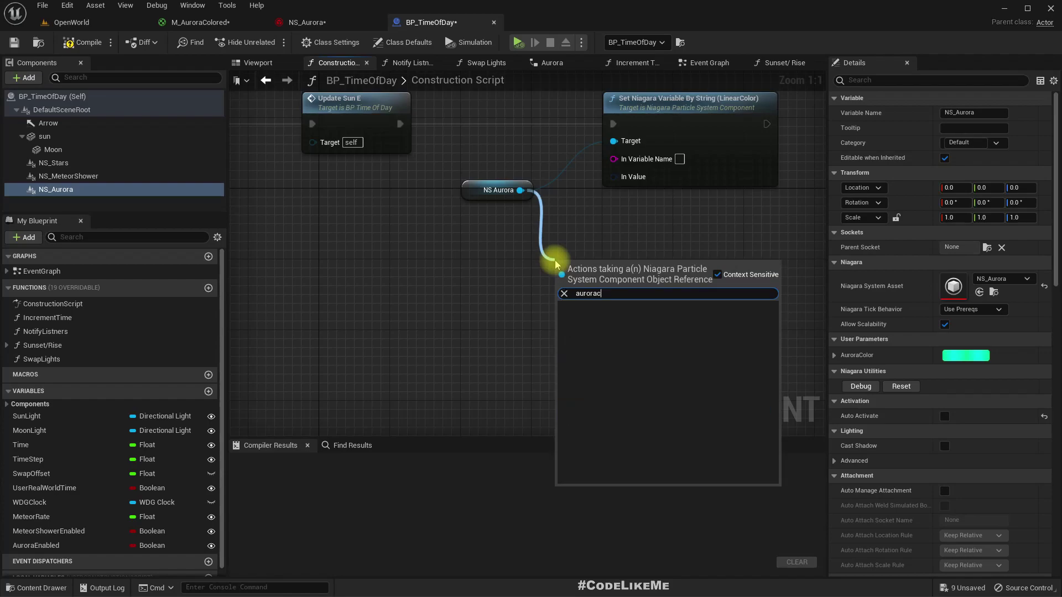
{"action": "key", "text": "BackSpace"}
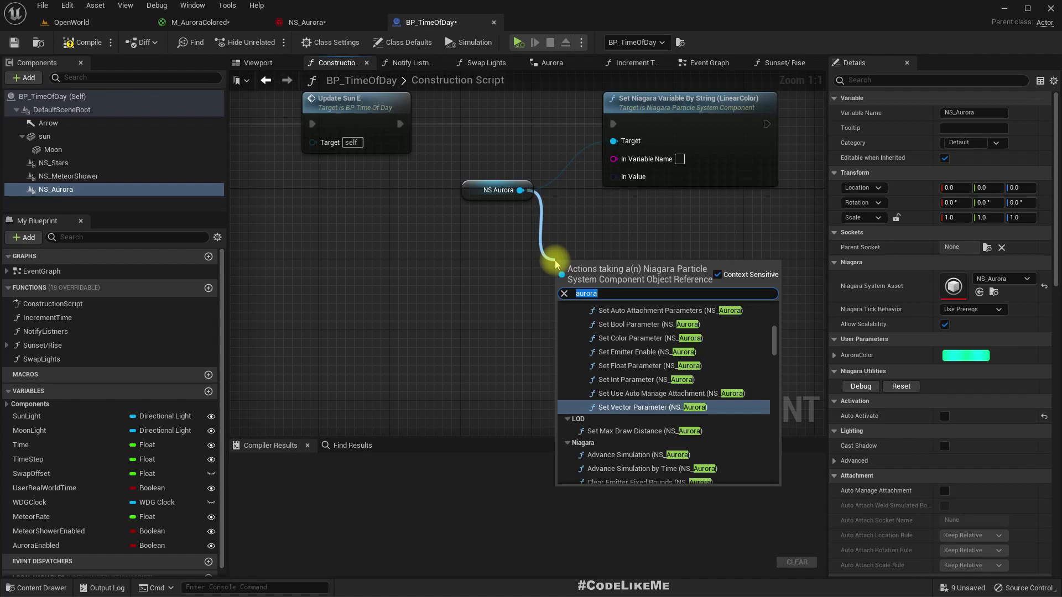
{"action": "type", "text": "Color"}
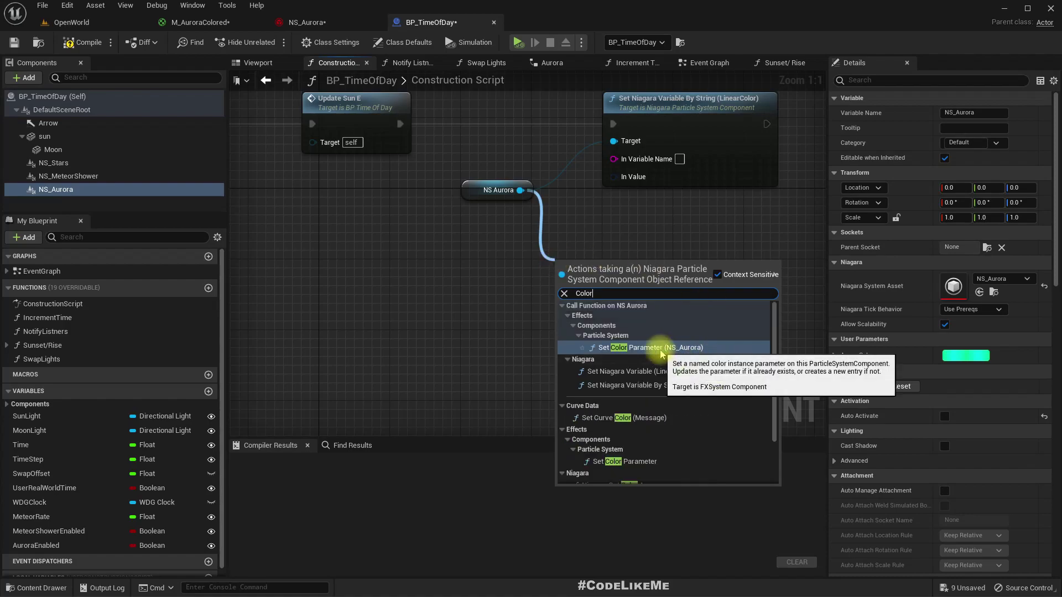
{"action": "left_click", "coordinate": [711, 347]}
{"action": "left_click_drag", "start_coordinate": [350, 230], "coordinate": [680, 354]}
{"action": "key", "text": "Delete"}
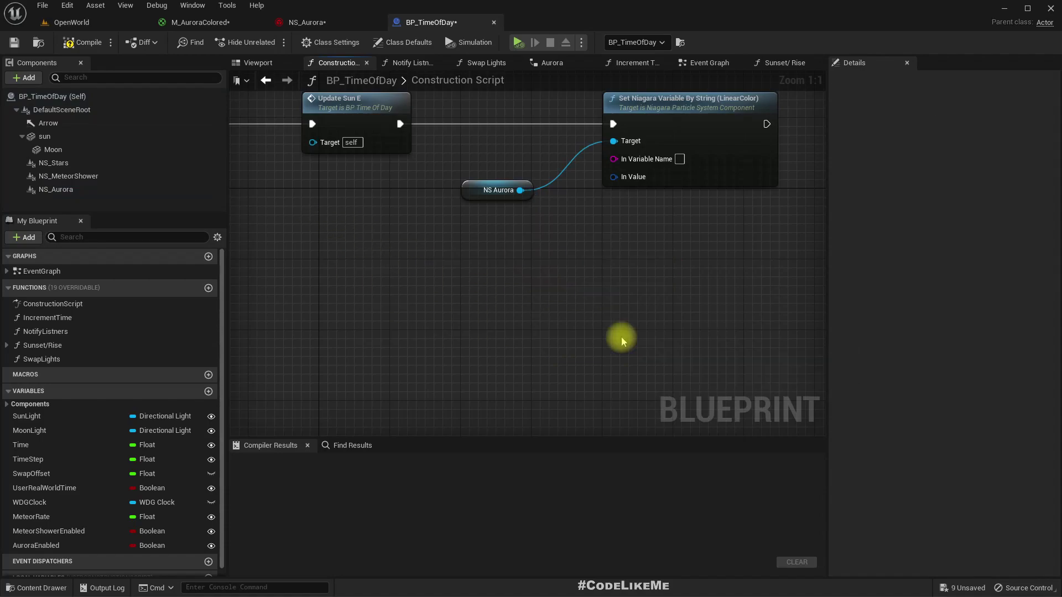
Copy the parameter name from NS_Aurora and set the Niagara node's In Variable Name in BP_TimeOfDay to User.AuroraColor.
{"action": "left_click", "coordinate": [304, 22]}
{"action": "double_click", "coordinate": [91, 386]}
{"action": "key", "text": "ctrl+c"}
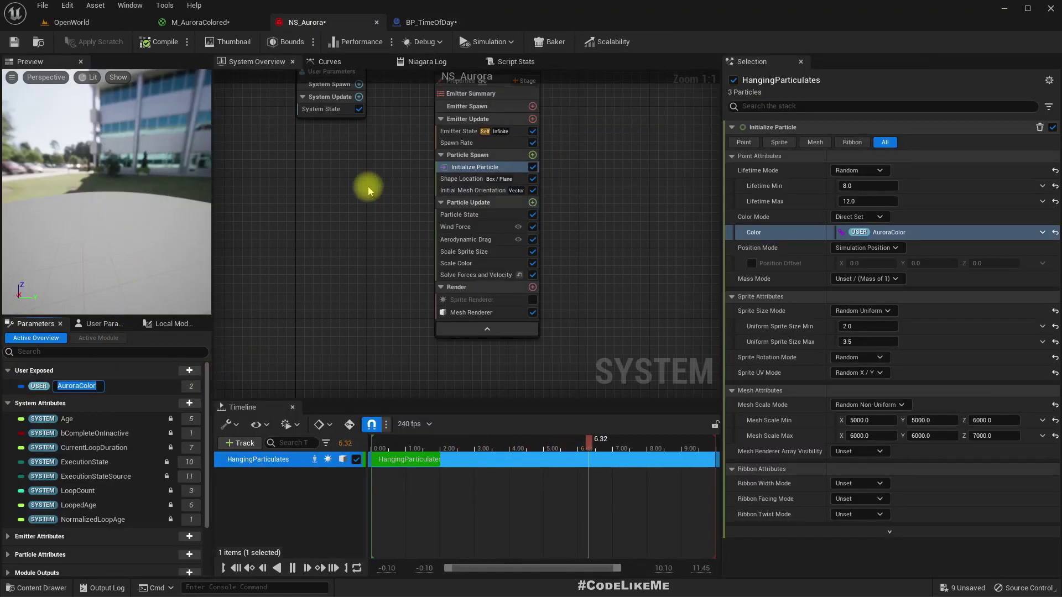
{"action": "left_click", "coordinate": [437, 24]}
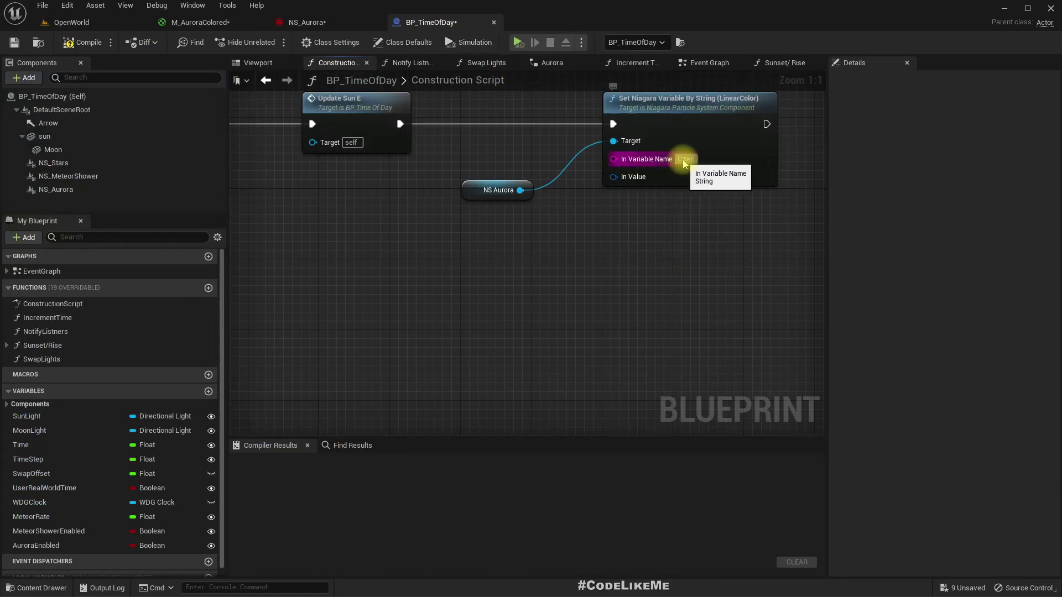
{"action": "type", "text": "."}
{"action": "key", "text": "ctrl+v"}
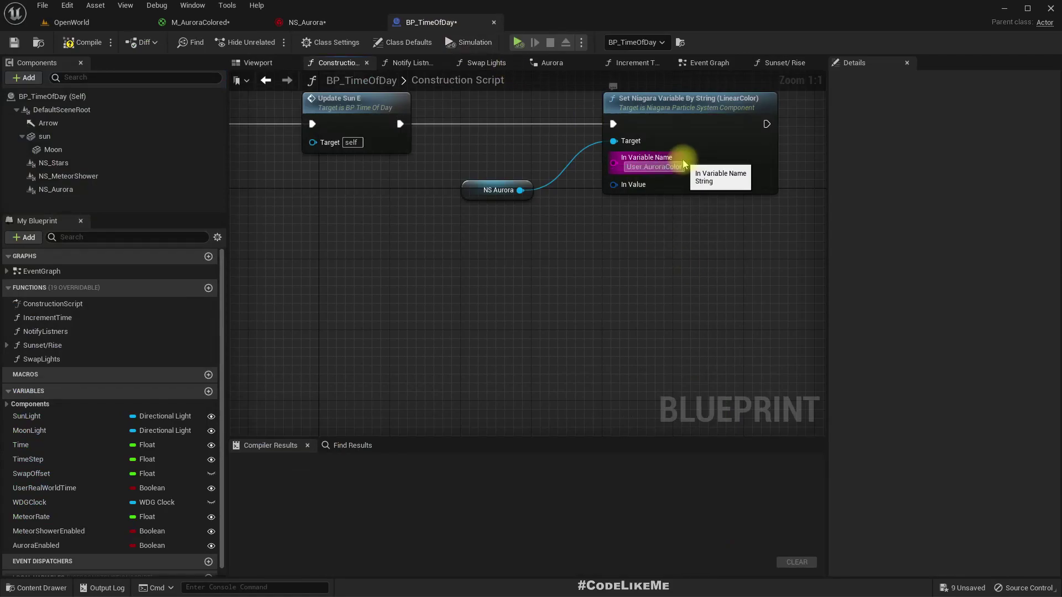
Promote the Niagara node's In Value to a variable named AuroraColor, make it instance editable and compile the blueprint.
{"action": "right_click", "coordinate": [615, 185]}
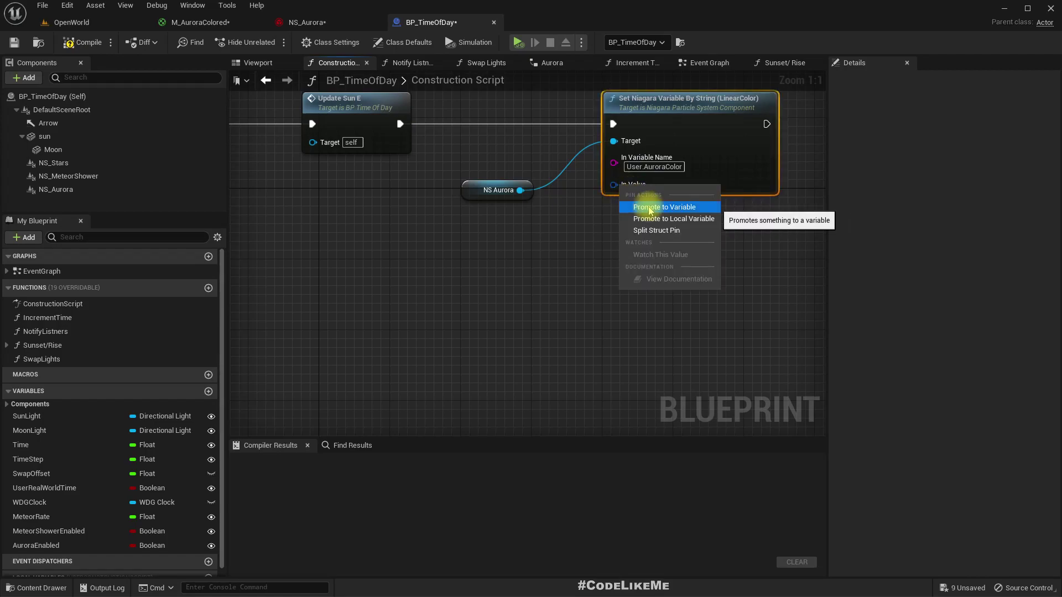
{"action": "left_click", "coordinate": [649, 208]}
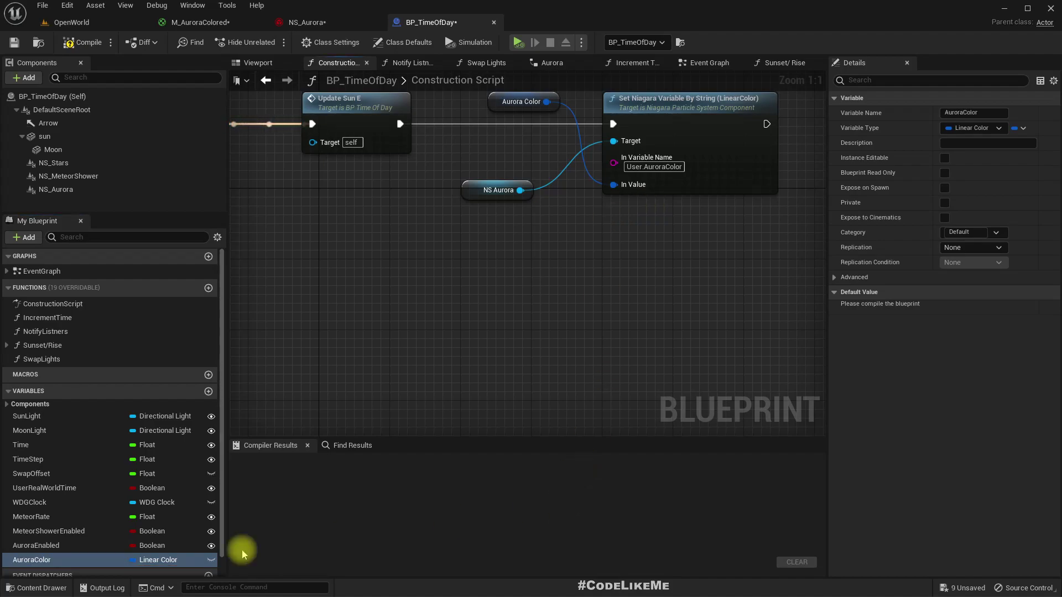
{"action": "left_click", "coordinate": [211, 561]}
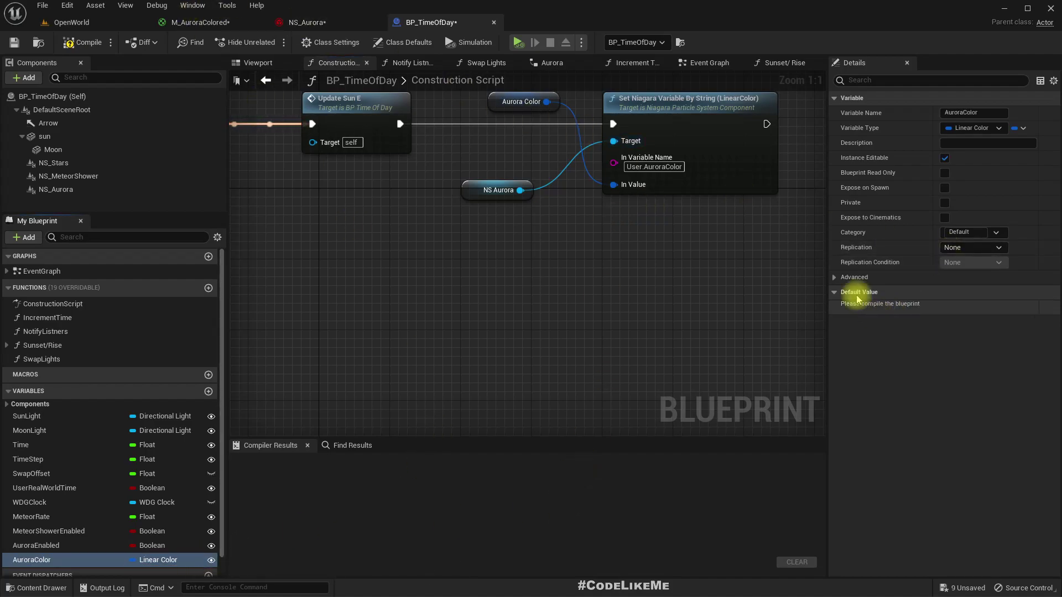
{"action": "left_click", "coordinate": [83, 42]}
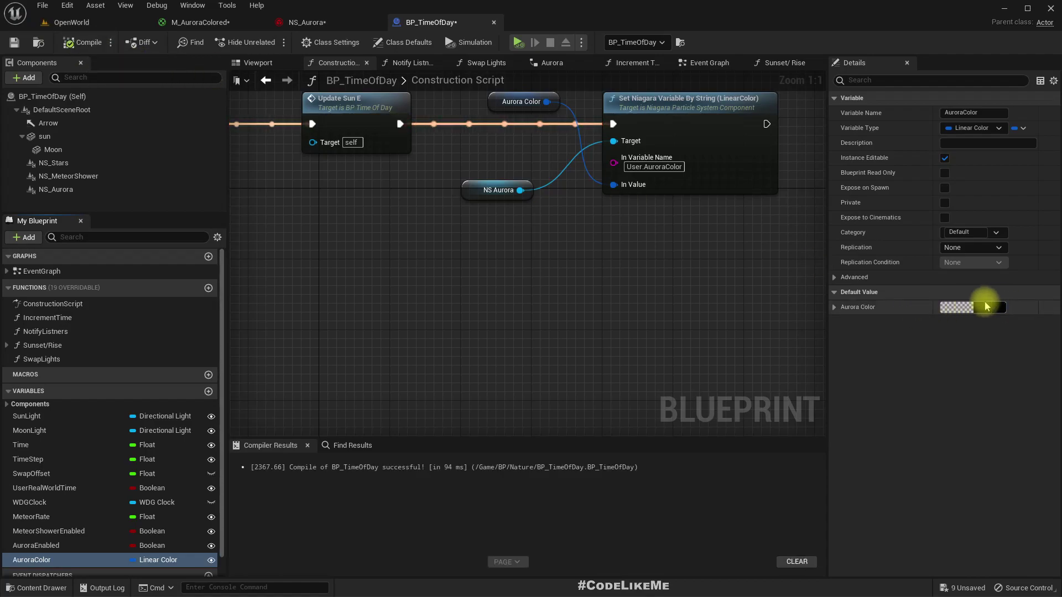
Give AuroraColor a fully opaque green default with R 0.0, G 2.0 and B 0.457566, and compile the blueprint.
{"action": "left_click", "coordinate": [987, 306]}
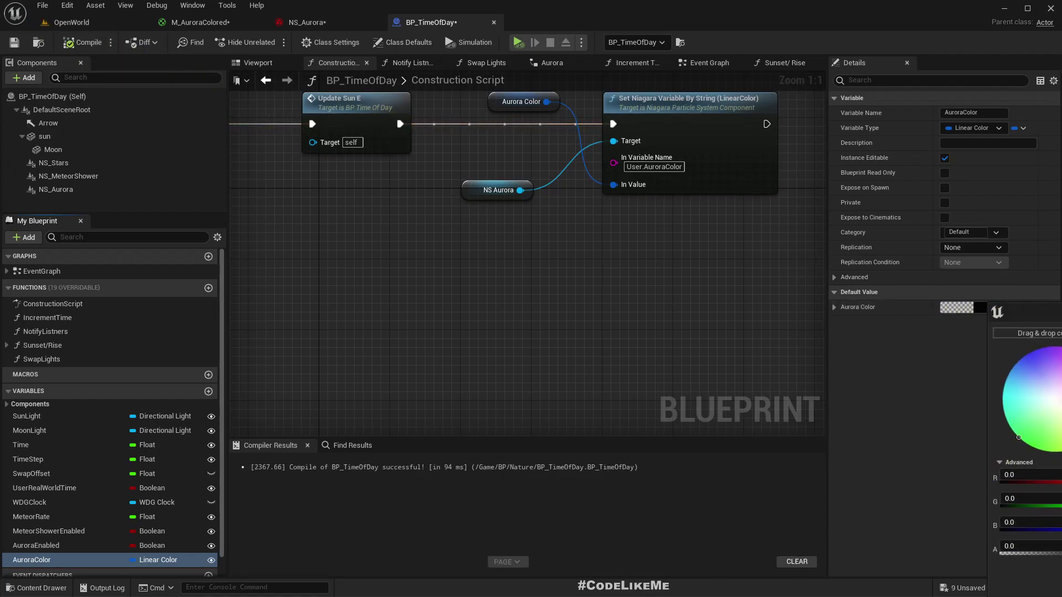
{"action": "left_click_drag", "start_coordinate": [1057, 313], "coordinate": [567, 267]}
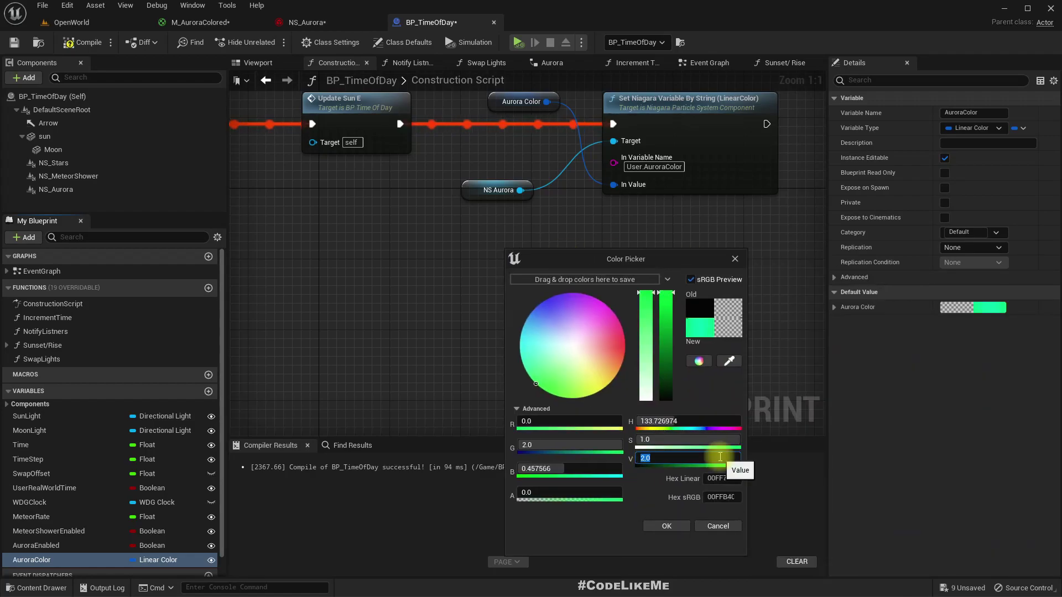
{"action": "left_click", "coordinate": [664, 526]}
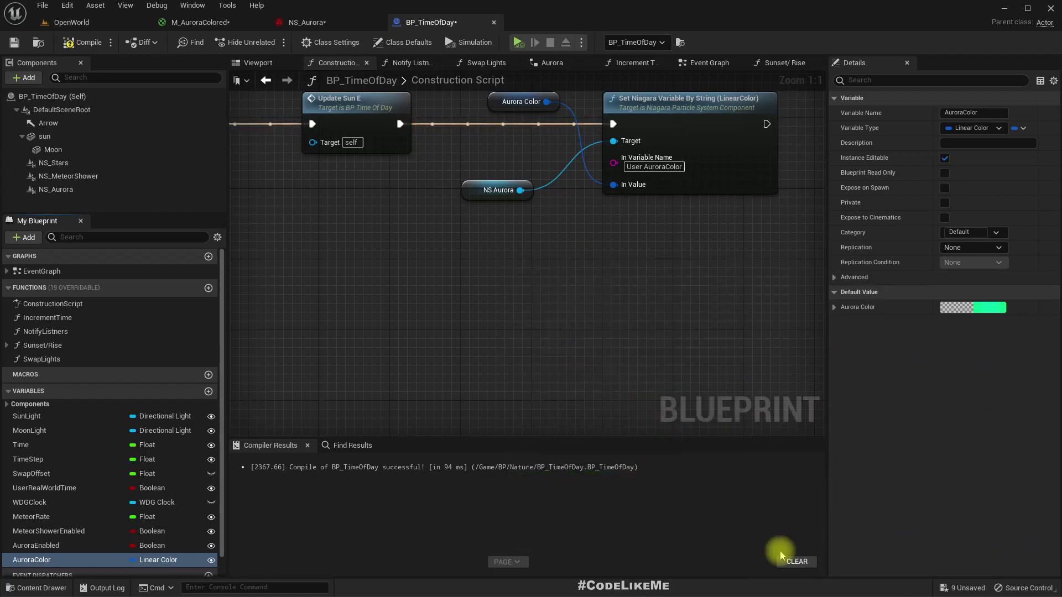
{"action": "left_click", "coordinate": [79, 42]}
{"action": "left_click", "coordinate": [78, 23]}
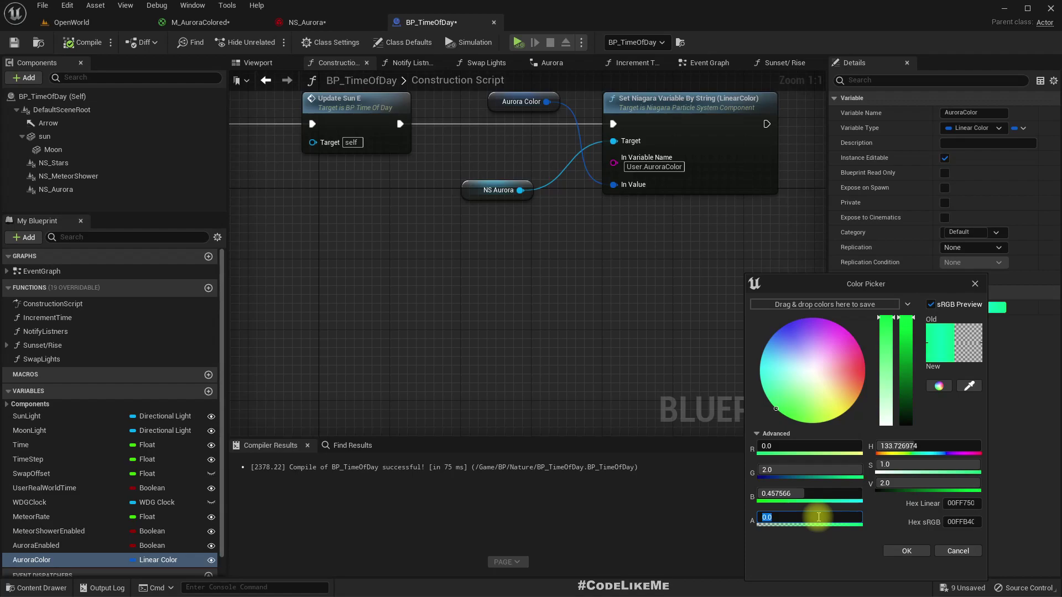
{"action": "left_click", "coordinate": [910, 551]}
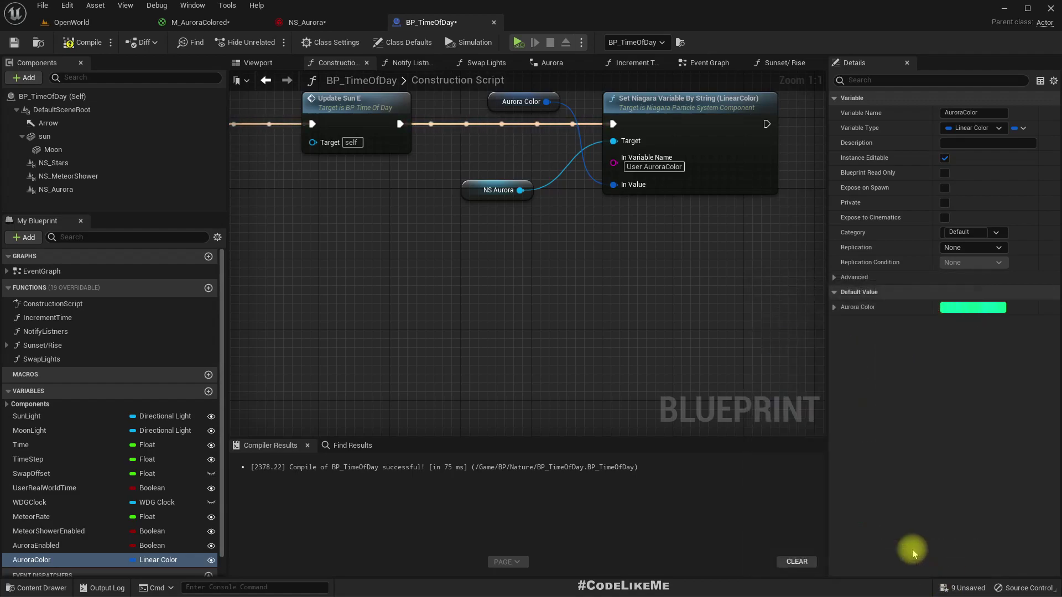
{"action": "left_click", "coordinate": [75, 47]}
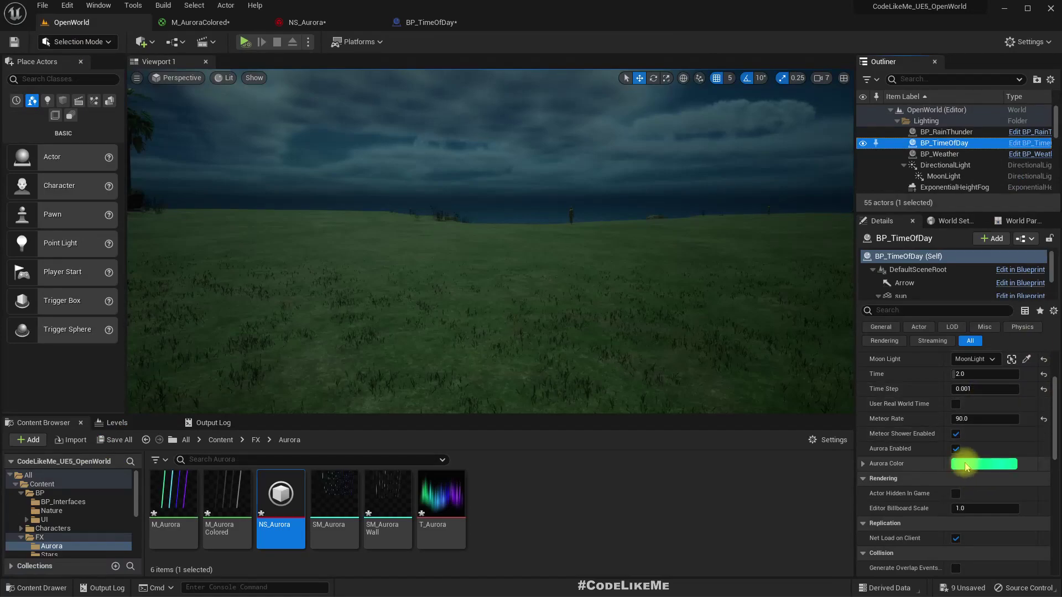
View the OpenWorld night sky full screen in game view to check the aurora's colour.
{"action": "right_click_drag", "start_coordinate": [611, 276], "coordinate": [575, 276]}
{"action": "key", "text": "F11"}
{"action": "right_click_drag", "start_coordinate": [595, 313], "coordinate": [612, 337]}
{"action": "key", "text": "g"}
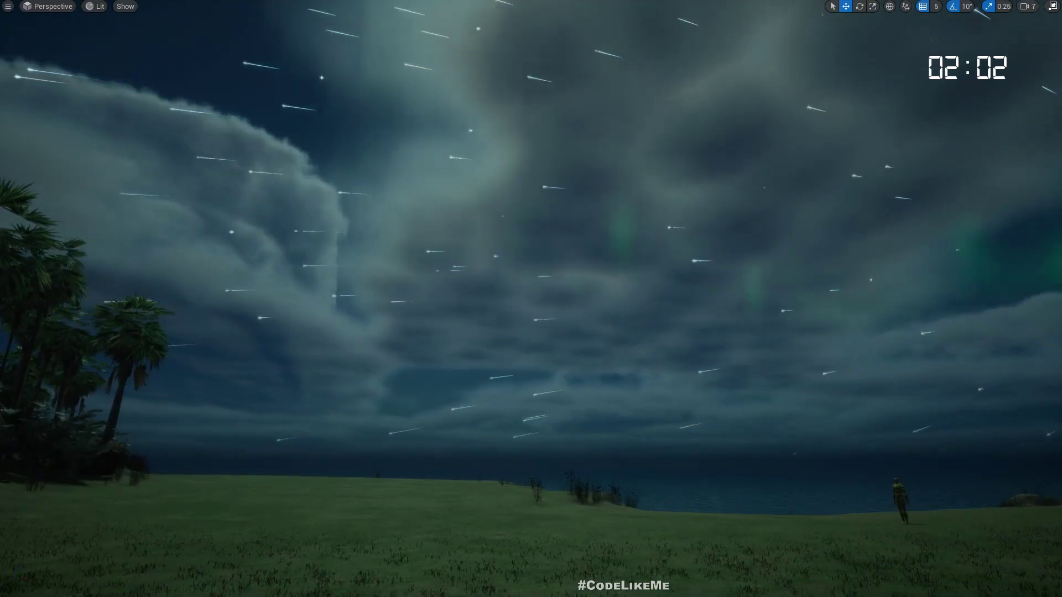
Look around the simulated night sky to inspect the green aurora, and end the simulation.
{"action": "right_click_drag", "start_coordinate": [670, 309], "coordinate": [671, 308]}
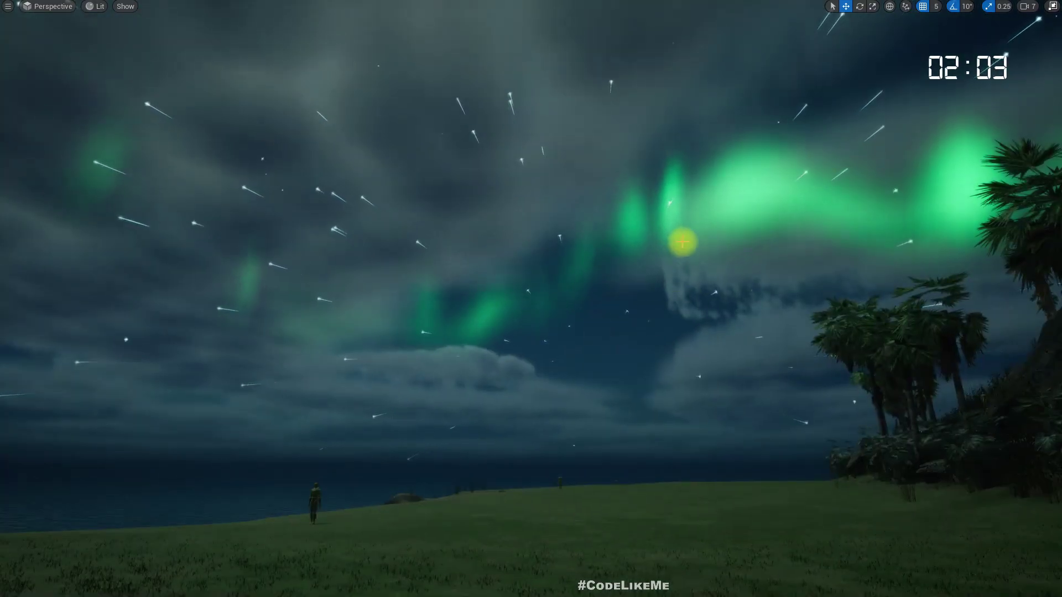
{"action": "right_click_drag", "start_coordinate": [682, 242], "coordinate": [661, 234]}
{"action": "key", "text": "Escape"}
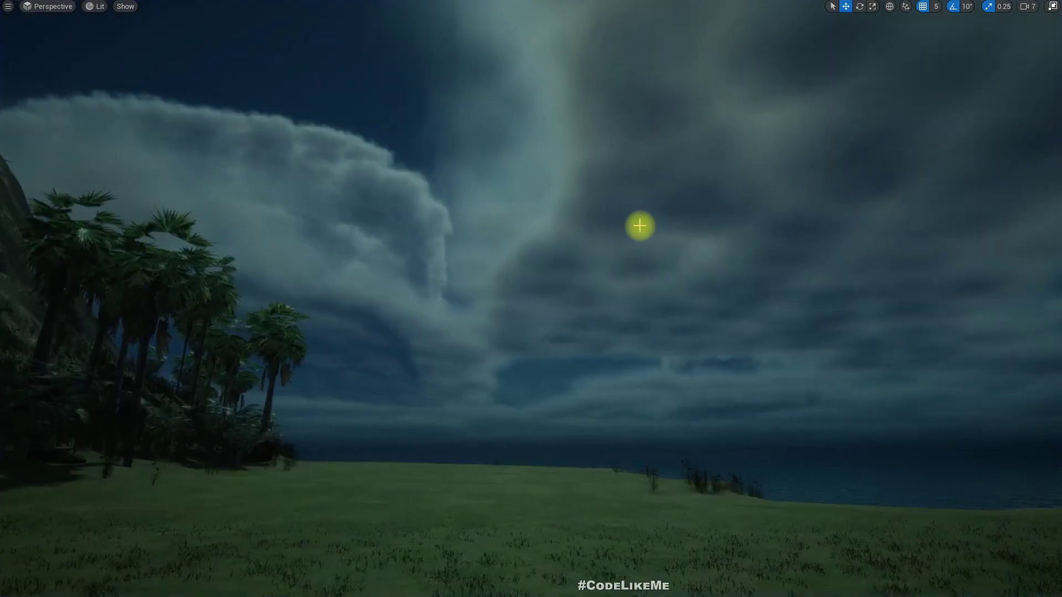
Leave the full-screen view and set the Aurora Color of the BP_TimeOfDay actor in the level to red.
{"action": "key", "text": "F11"}
{"action": "left_click", "coordinate": [982, 470]}
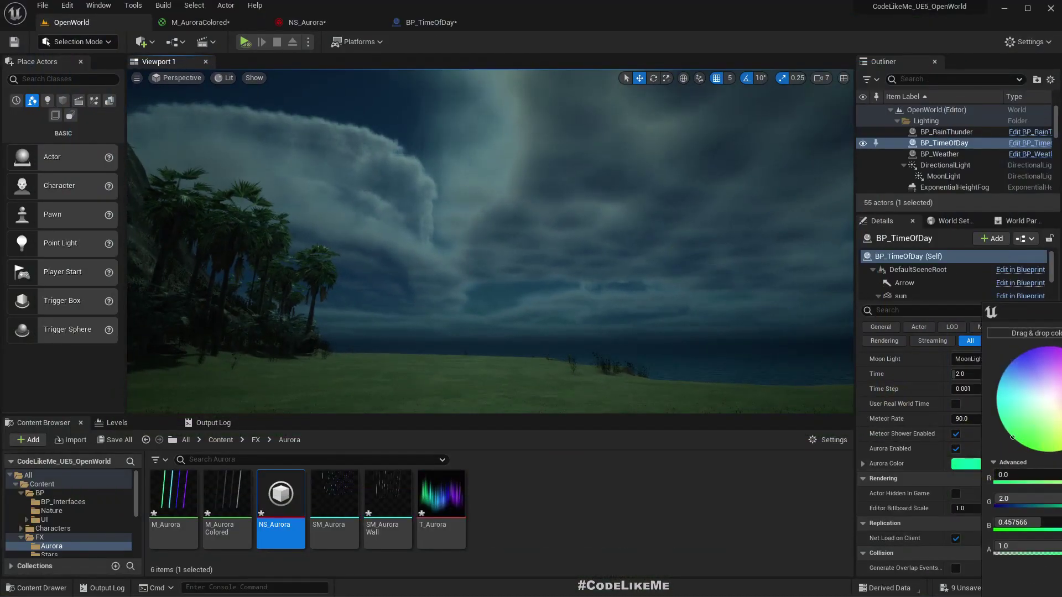
{"action": "left_click", "coordinate": [1061, 399]}
Simulate the level again and look around the night sky in game view to check the aurora's new colour.
{"action": "key", "text": "alt+p"}
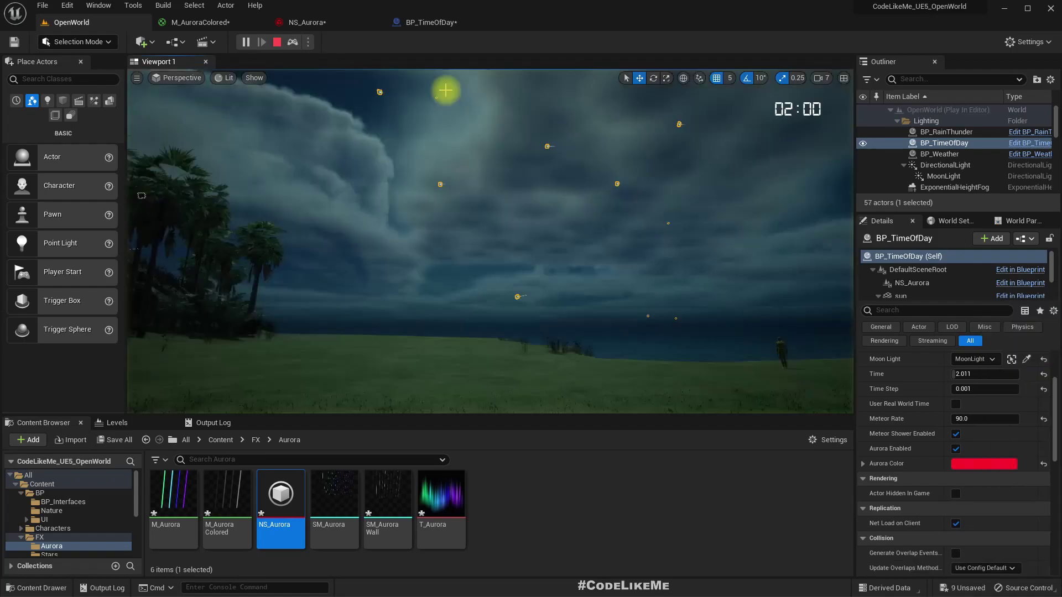
{"action": "right_click_drag", "start_coordinate": [474, 192], "coordinate": [487, 166]}
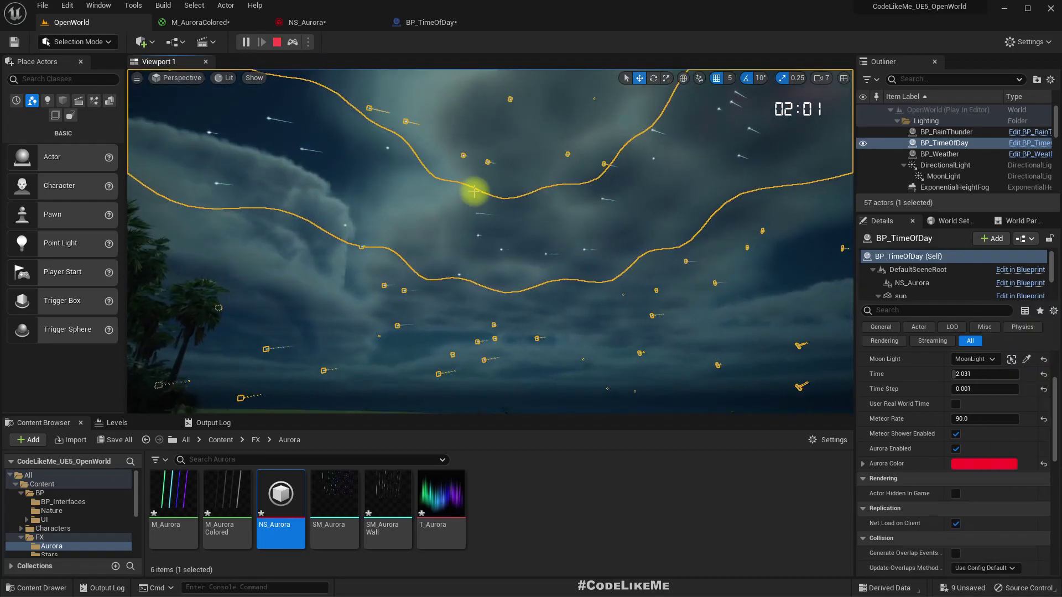
{"action": "right_click_drag", "start_coordinate": [459, 254], "coordinate": [520, 227]}
{"action": "key", "text": "g"}
{"action": "right_click_drag", "start_coordinate": [458, 254], "coordinate": [412, 263]}
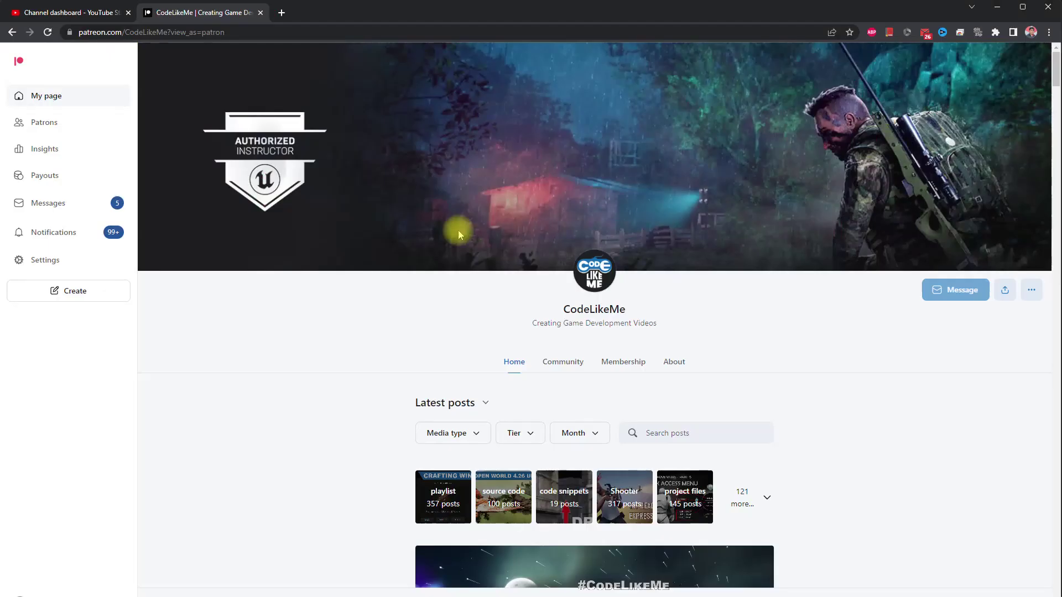
Switch to the CodeLikeMe Patreon page in the browser and browse its posts from the latest Aurora tutorials back to the campfire episodes.
{"action": "scroll", "coordinate": [458, 232], "scroll_direction": "down", "scroll_amount": 5}
{"action": "scroll", "coordinate": [458, 235], "scroll_direction": "down", "scroll_amount": 14}
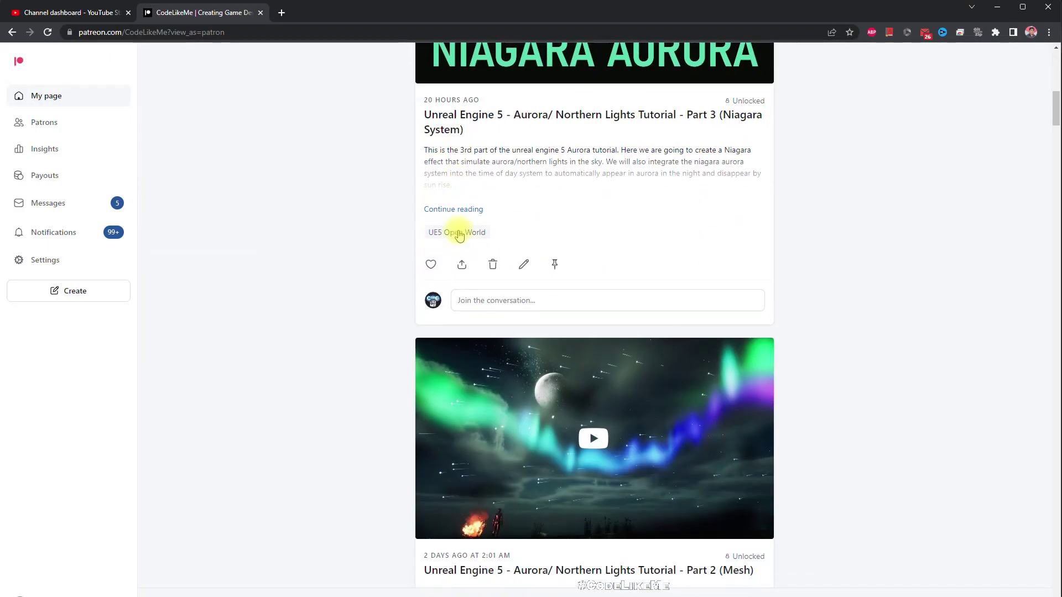
{"action": "scroll", "coordinate": [459, 235], "scroll_direction": "down", "scroll_amount": 19}
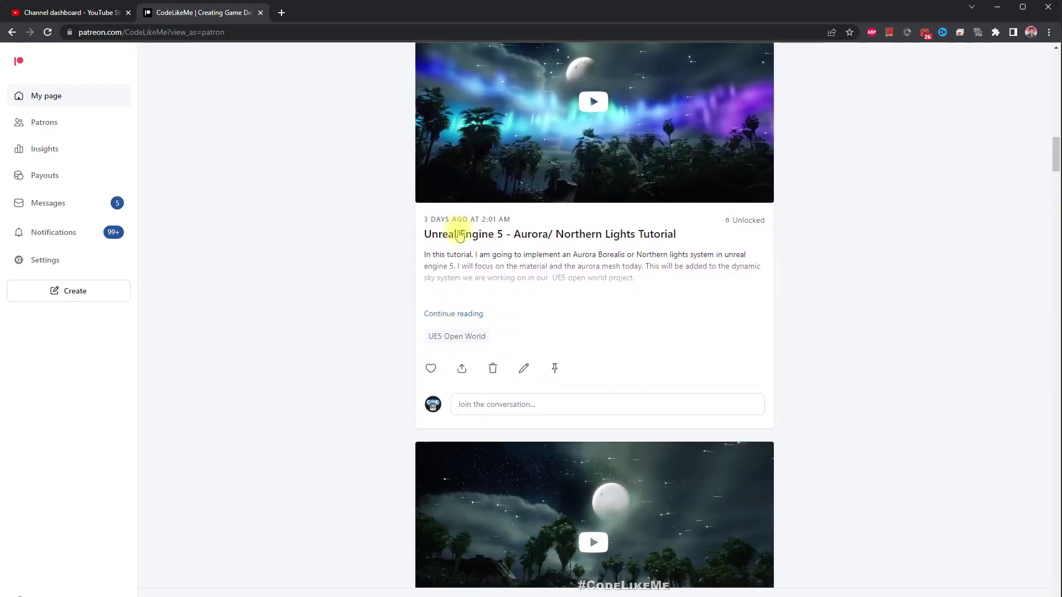
{"action": "scroll", "coordinate": [458, 235], "scroll_direction": "down", "scroll_amount": 20}
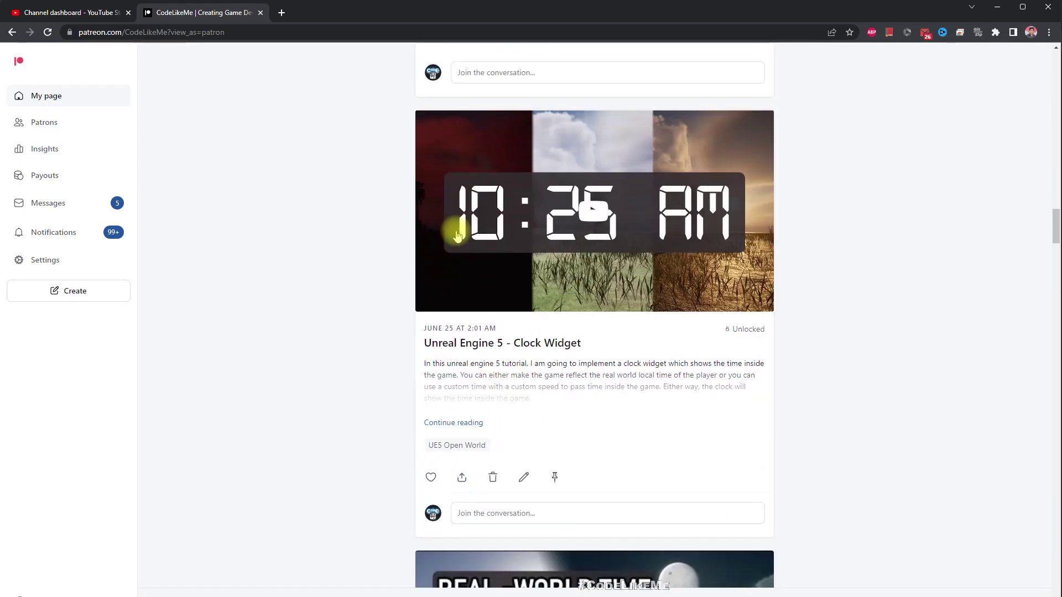
{"action": "scroll", "coordinate": [456, 236], "scroll_direction": "down", "scroll_amount": 20}
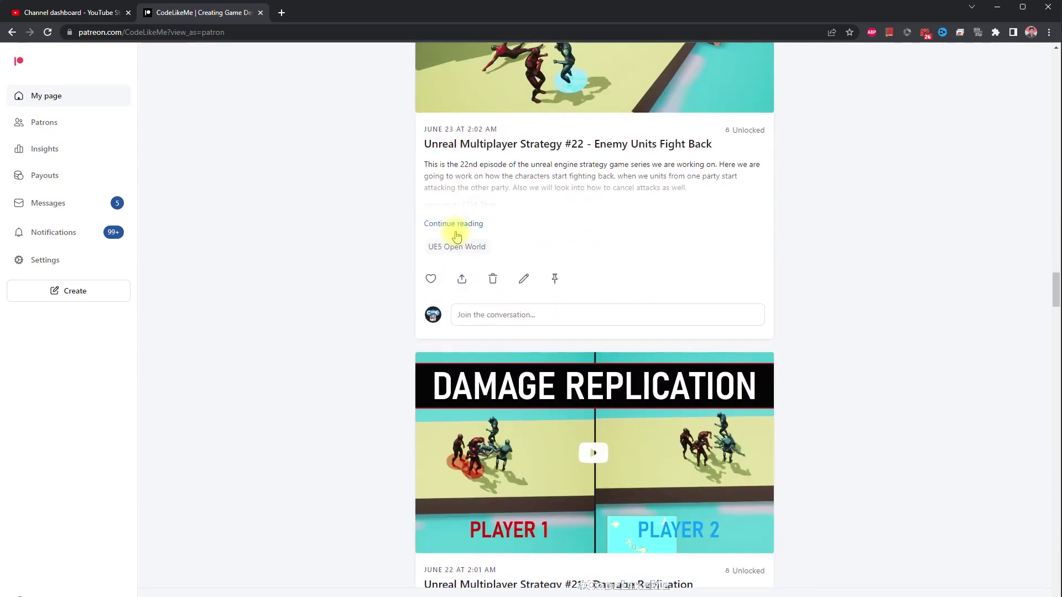
{"action": "scroll", "coordinate": [456, 224], "scroll_direction": "down", "scroll_amount": 16}
{"action": "scroll", "coordinate": [457, 227], "scroll_direction": "down", "scroll_amount": 17}
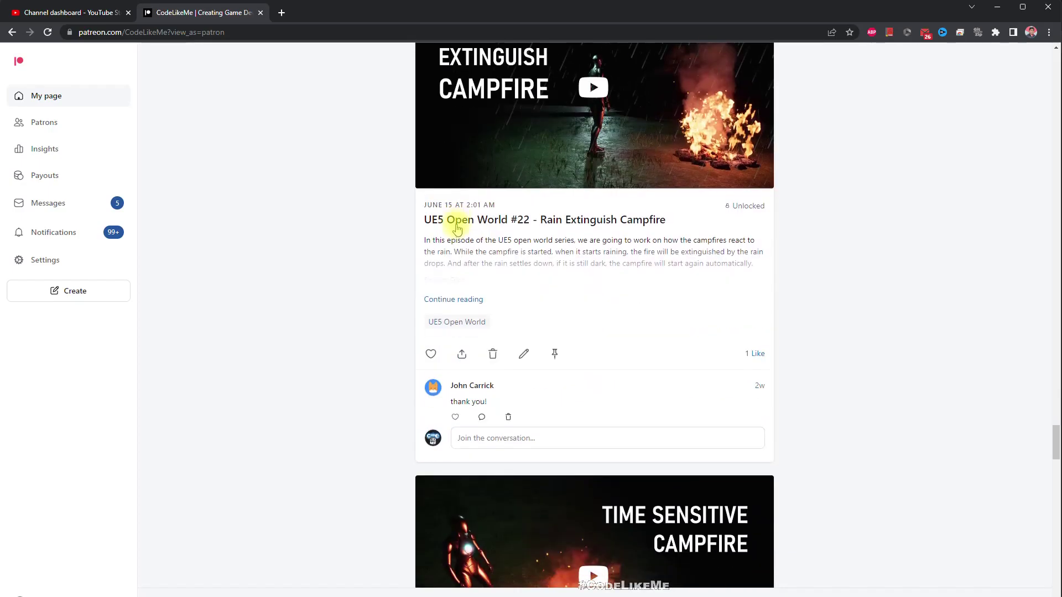